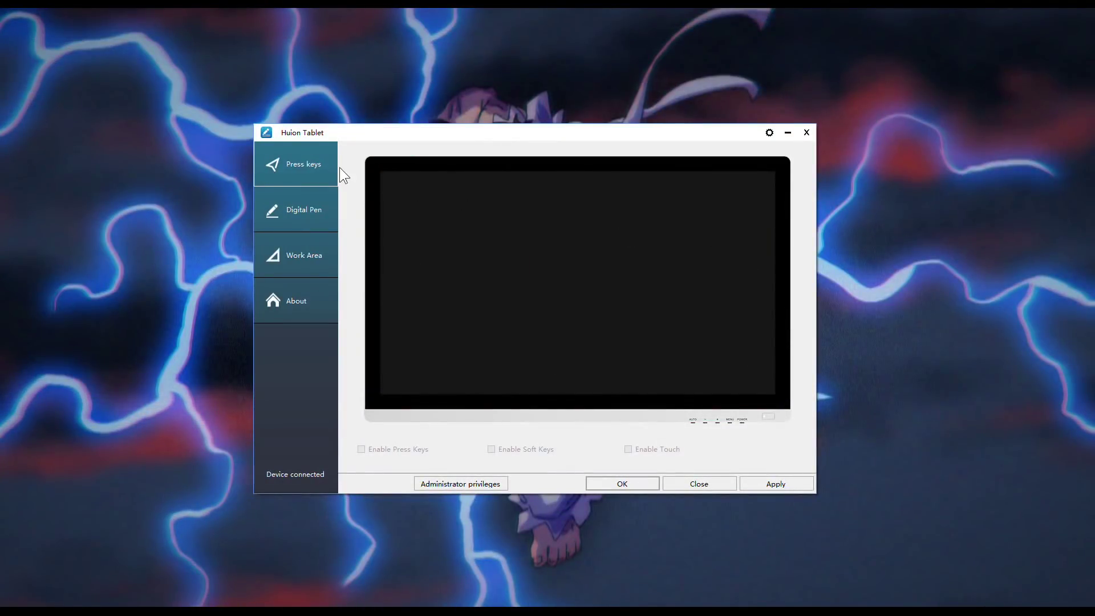
On the Digital Pen page, push pressure sensitivity toward +4 and draw a test stroke.
{"action": "left_click", "coordinate": [325, 209]}
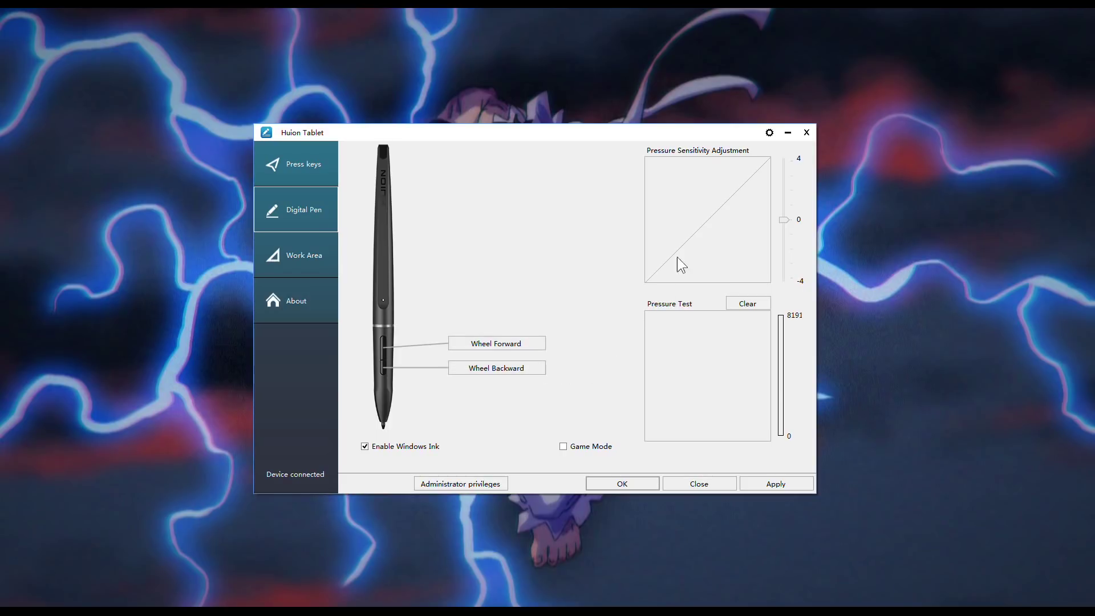
{"action": "left_click_drag", "start_coordinate": [785, 221], "coordinate": [785, 192]}
{"action": "mouse_move", "coordinate": [657, 325]}
{"action": "left_mouse_down"}
{"action": "mouse_move", "coordinate": [716, 385]}
{"action": "mouse_move", "coordinate": [745, 337]}
{"action": "mouse_move", "coordinate": [721, 351]}
{"action": "left_mouse_up"}
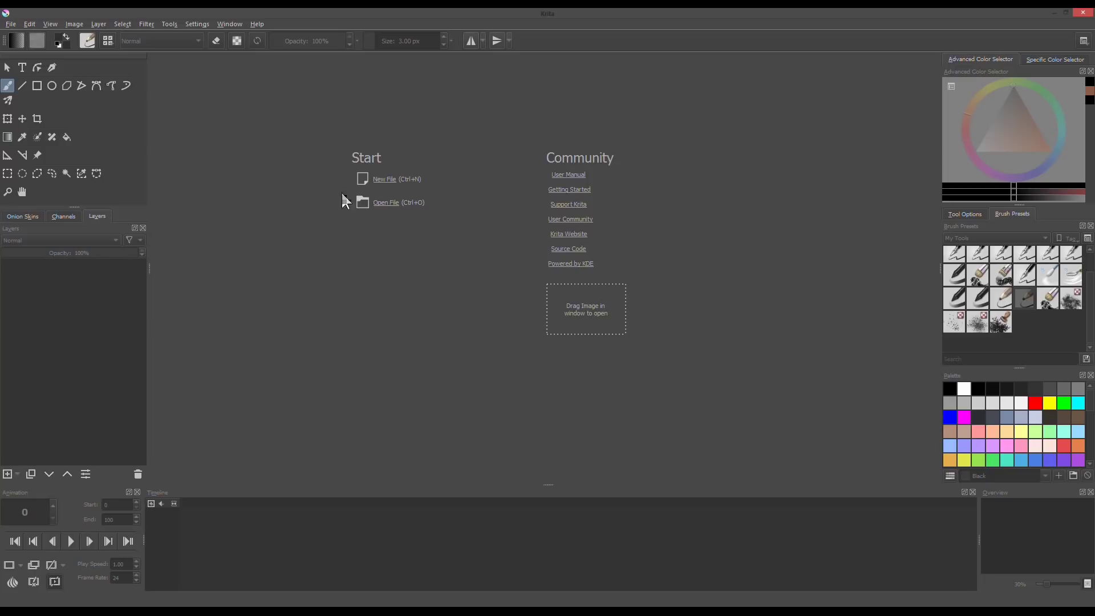
Create a new document from the Animation-Japanese-En animation template.
{"action": "left_click", "coordinate": [388, 180]}
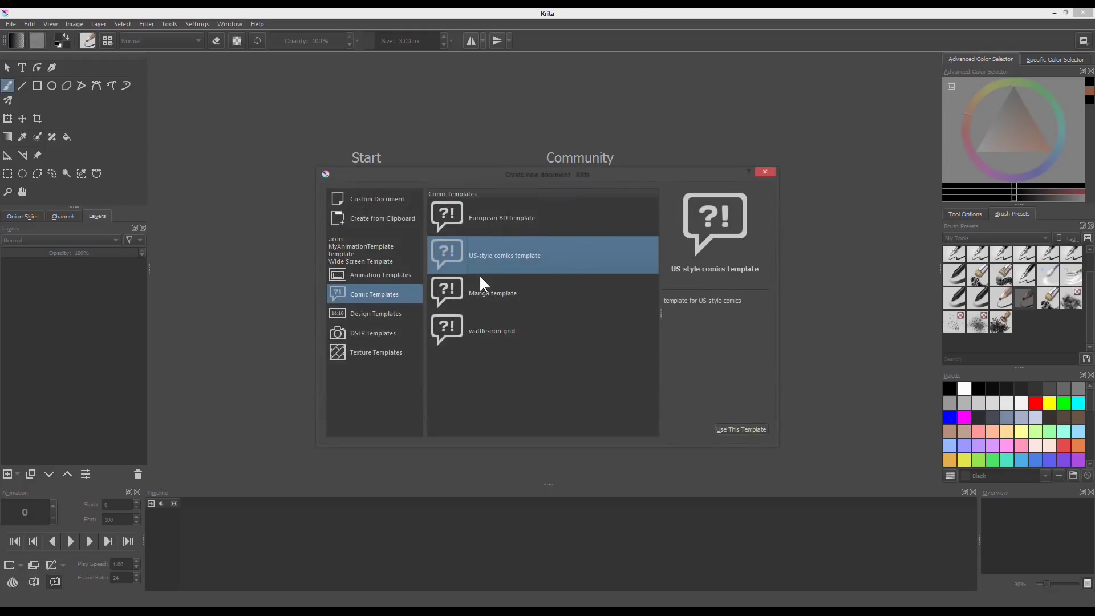
{"action": "left_click", "coordinate": [393, 314]}
{"action": "left_click", "coordinate": [376, 332]}
{"action": "left_click", "coordinate": [382, 197]}
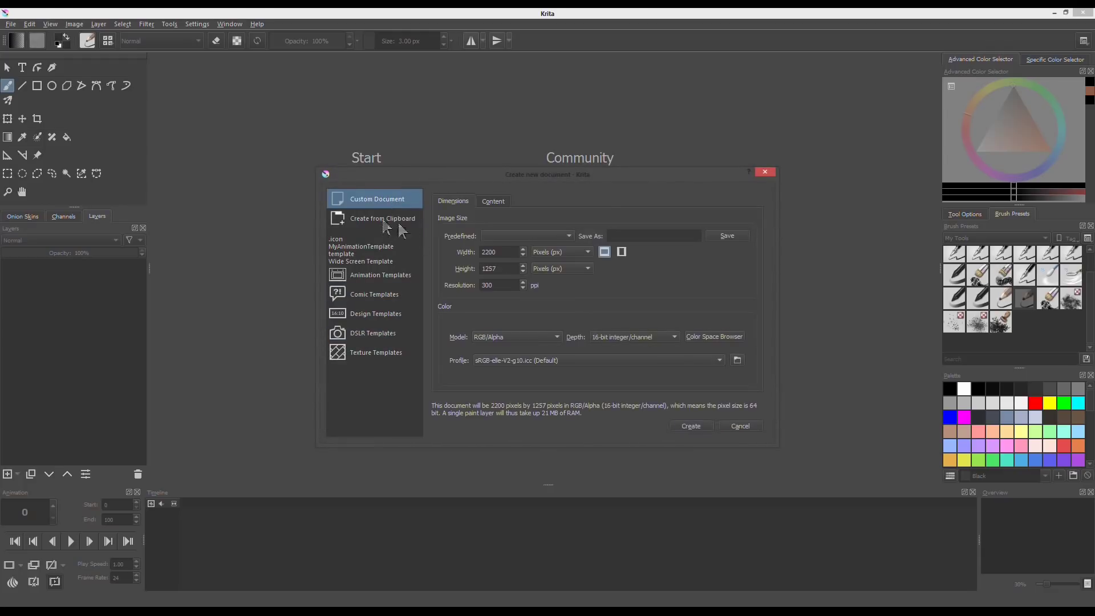
{"action": "left_click", "coordinate": [381, 218]}
{"action": "left_click", "coordinate": [389, 278]}
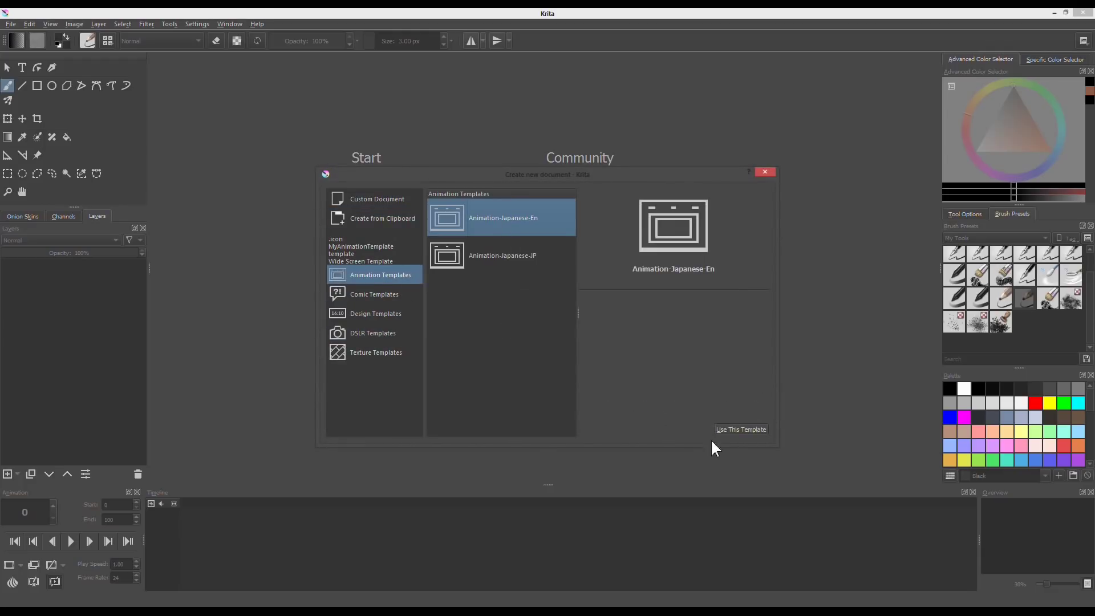
{"action": "left_click", "coordinate": [744, 431]}
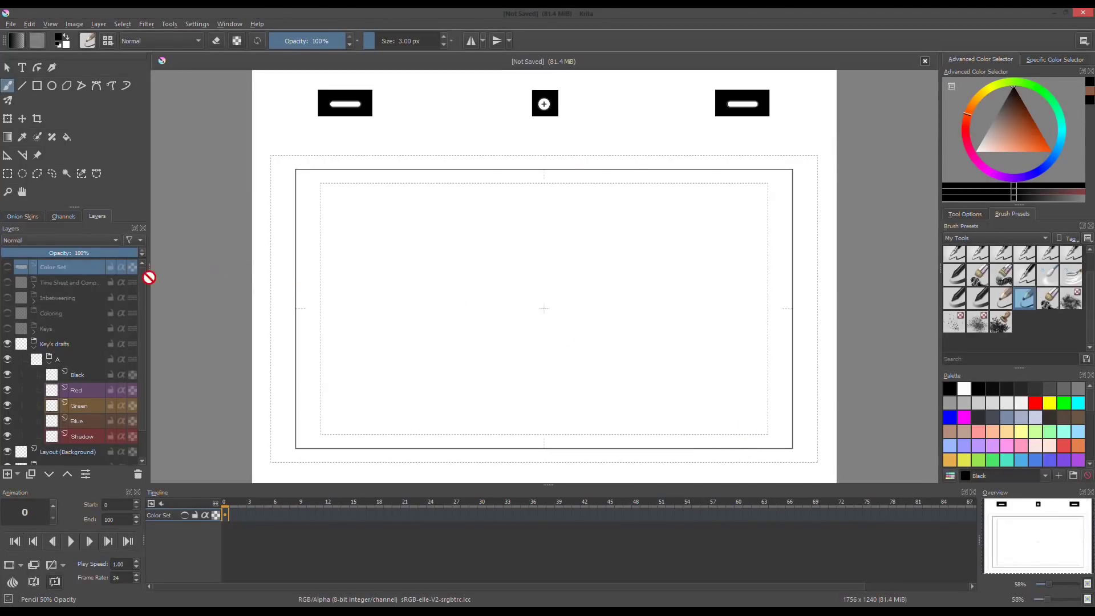
Delete the six layers from Color Set through Key's drafts.
{"action": "scroll", "coordinate": [146, 301], "scroll_direction": "down", "scroll_amount": 1}
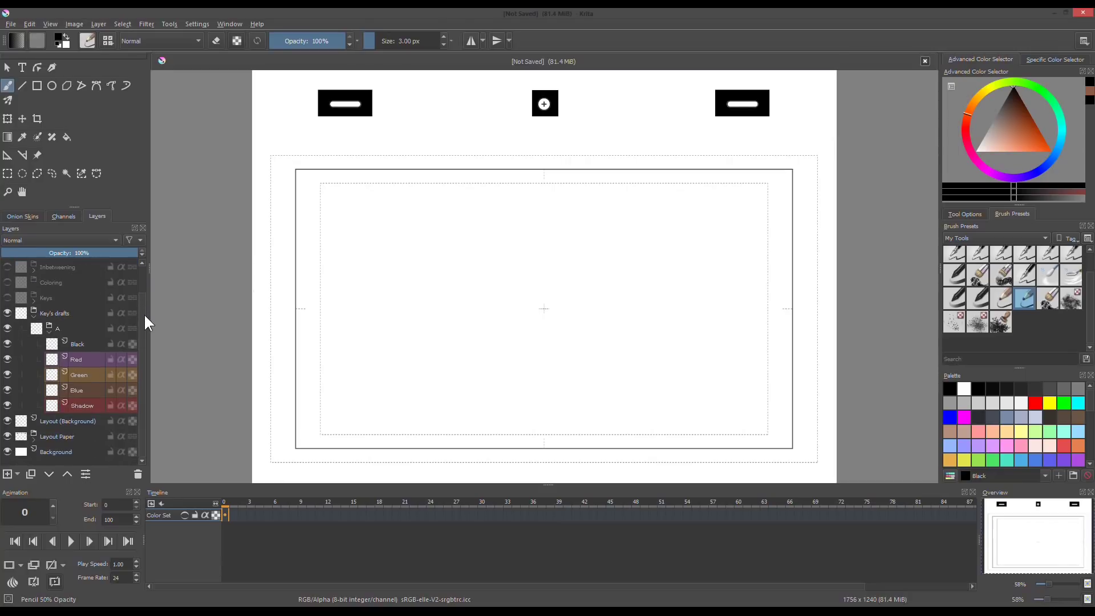
{"action": "scroll", "coordinate": [143, 302], "scroll_direction": "up", "scroll_amount": 1}
{"action": "scroll", "coordinate": [143, 291], "scroll_direction": "down", "scroll_amount": 2}
{"action": "left_click", "coordinate": [65, 270]}
{"action": "left_click", "coordinate": [33, 314]}
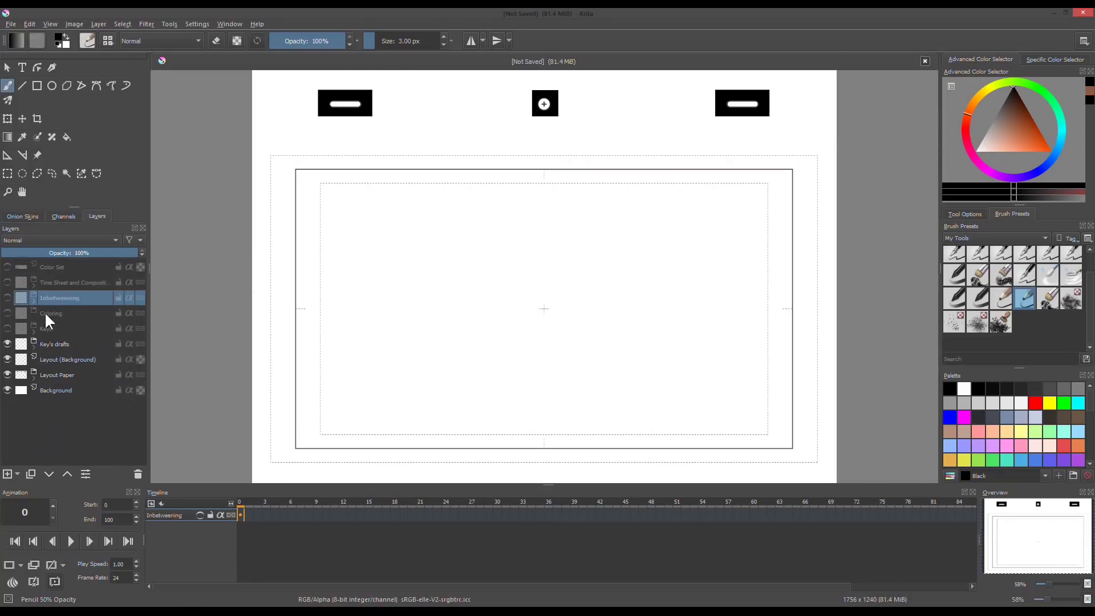
{"action": "left_click", "coordinate": [81, 268]}
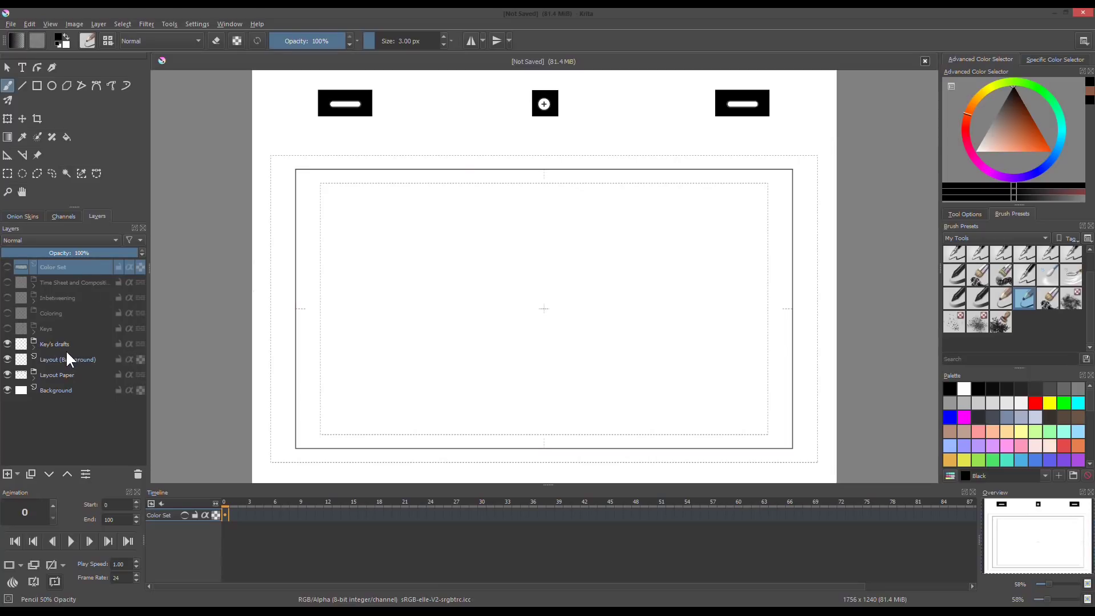
{"action": "left_click", "coordinate": [66, 348], "text": "shift"}
{"action": "left_click", "coordinate": [138, 472]}
Expand Layout Paper and select its child layers down to Center of Frame.
{"action": "left_click", "coordinate": [35, 288]}
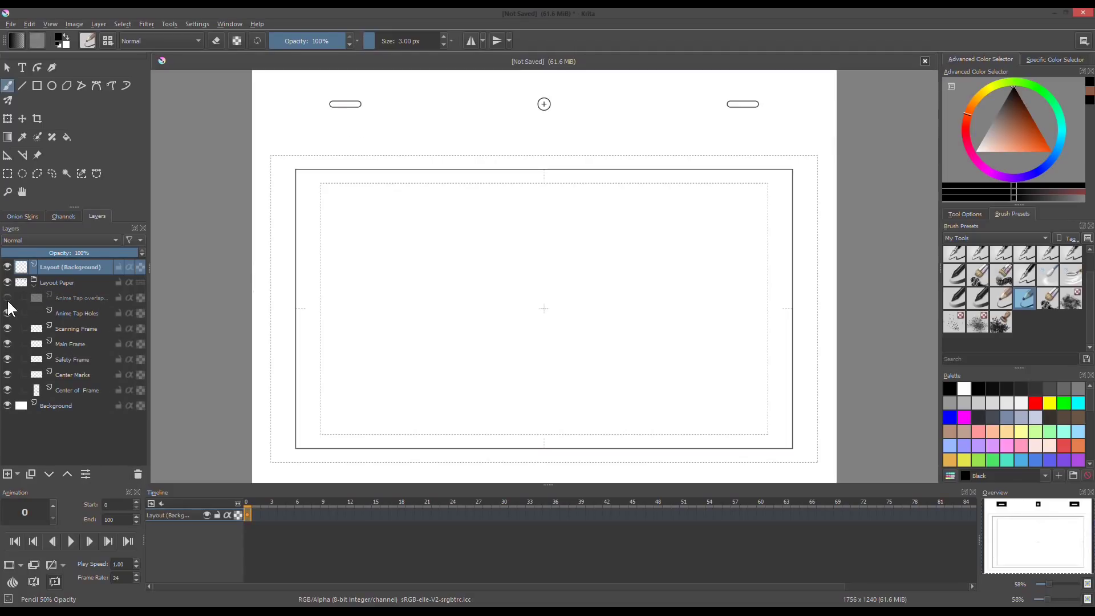
{"action": "left_click", "coordinate": [65, 284]}
{"action": "left_click", "coordinate": [73, 303]}
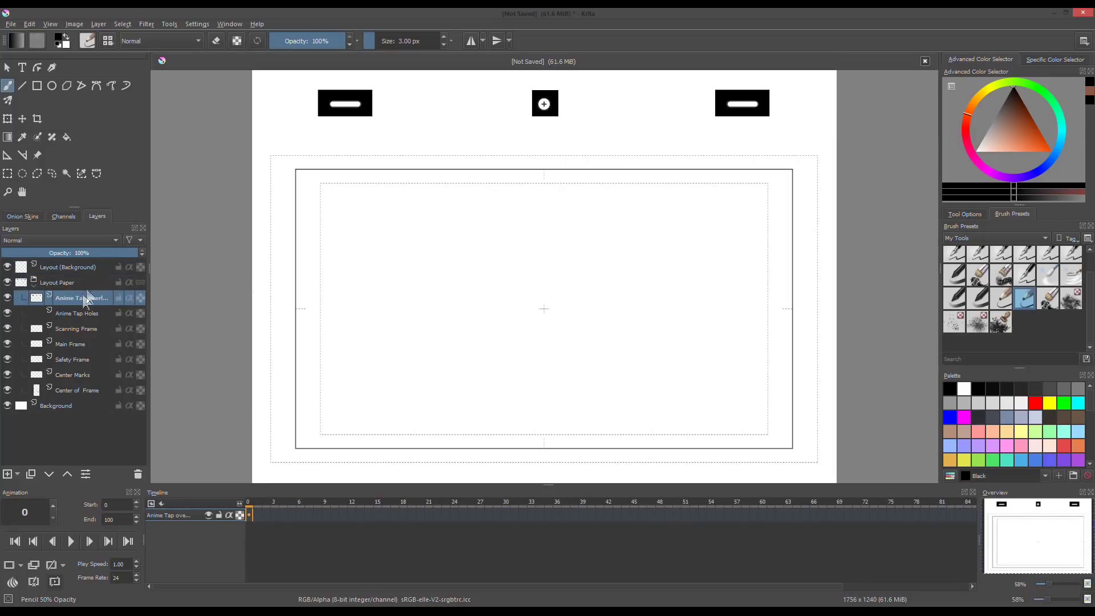
{"action": "left_click", "coordinate": [85, 391], "text": "shift"}
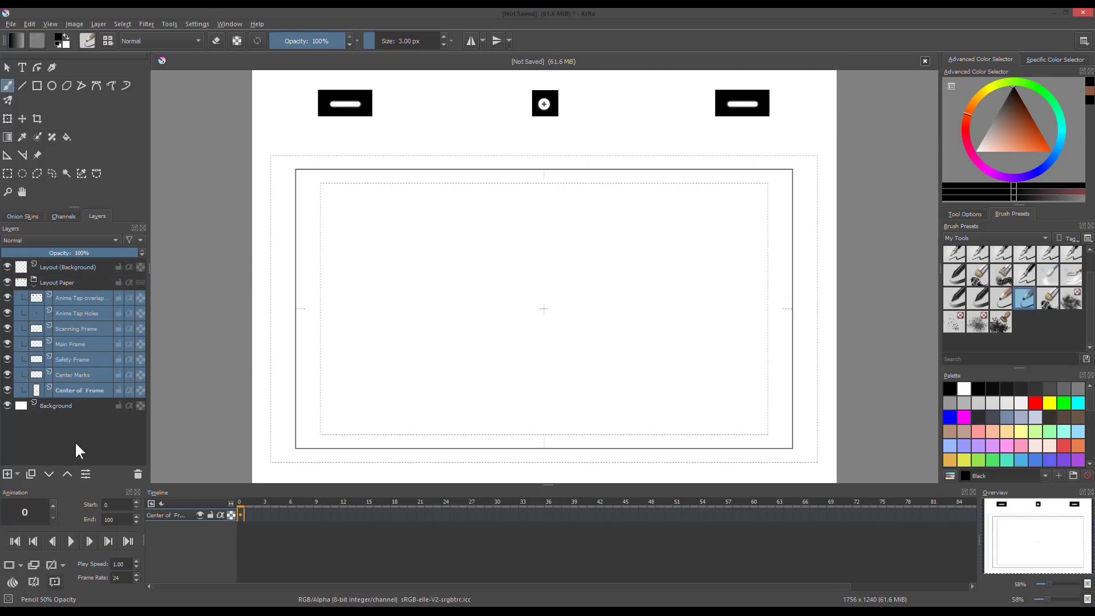
Merge the seven selected frame layers into Center of Frame Merged and move it out of Layout Paper.
{"action": "right_click", "coordinate": [78, 358]}
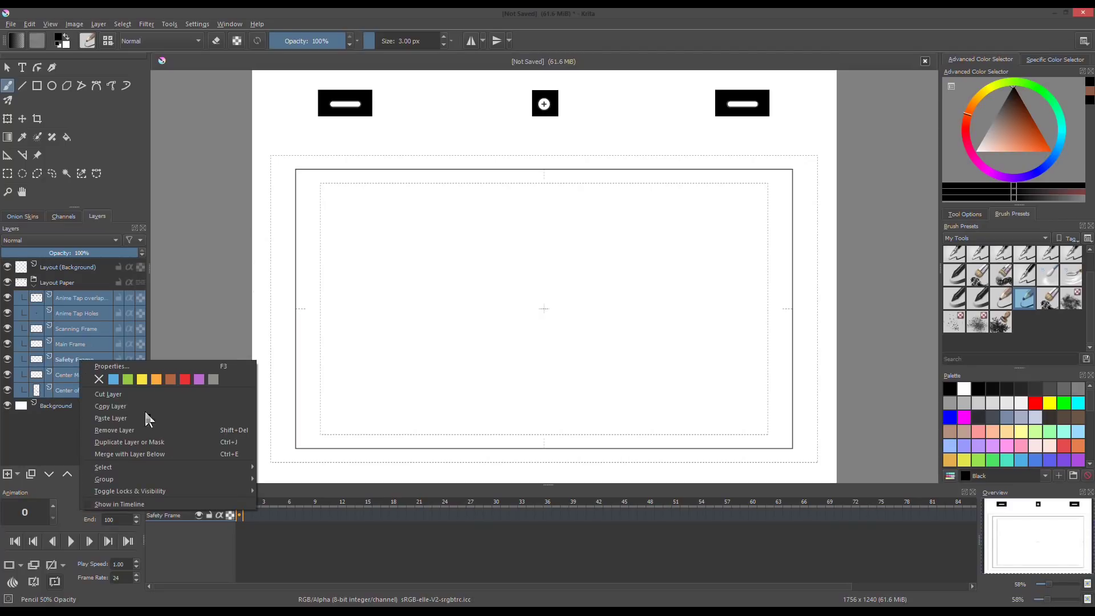
{"action": "left_click", "coordinate": [140, 452]}
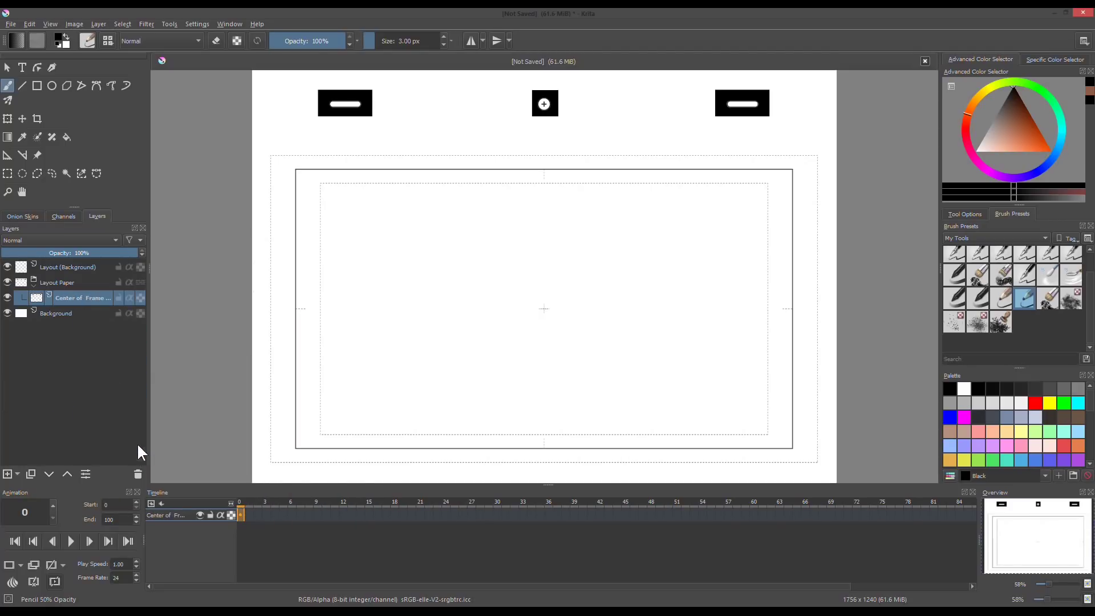
{"action": "left_click_drag", "start_coordinate": [79, 302], "coordinate": [146, 253]}
Delete the now-empty Layout Paper group, keeping Center of Frame Merged unlocked.
{"action": "left_click", "coordinate": [66, 302]}
{"action": "left_click", "coordinate": [138, 474]}
{"action": "left_click", "coordinate": [42, 283]}
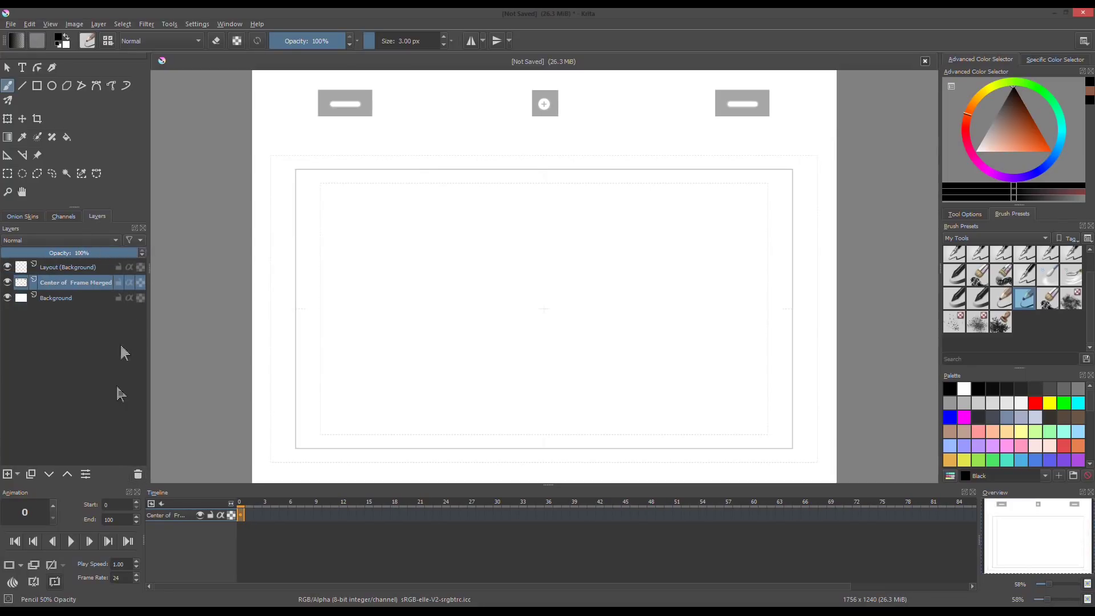
{"action": "left_click", "coordinate": [78, 268]}
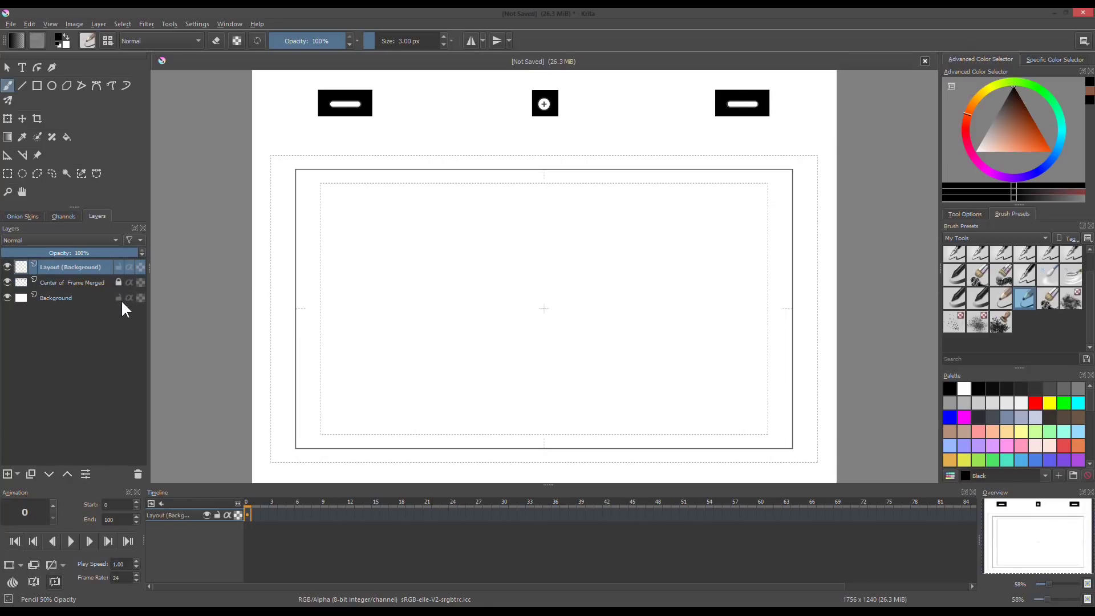
{"action": "left_click", "coordinate": [119, 282]}
{"action": "left_click", "coordinate": [119, 282]}
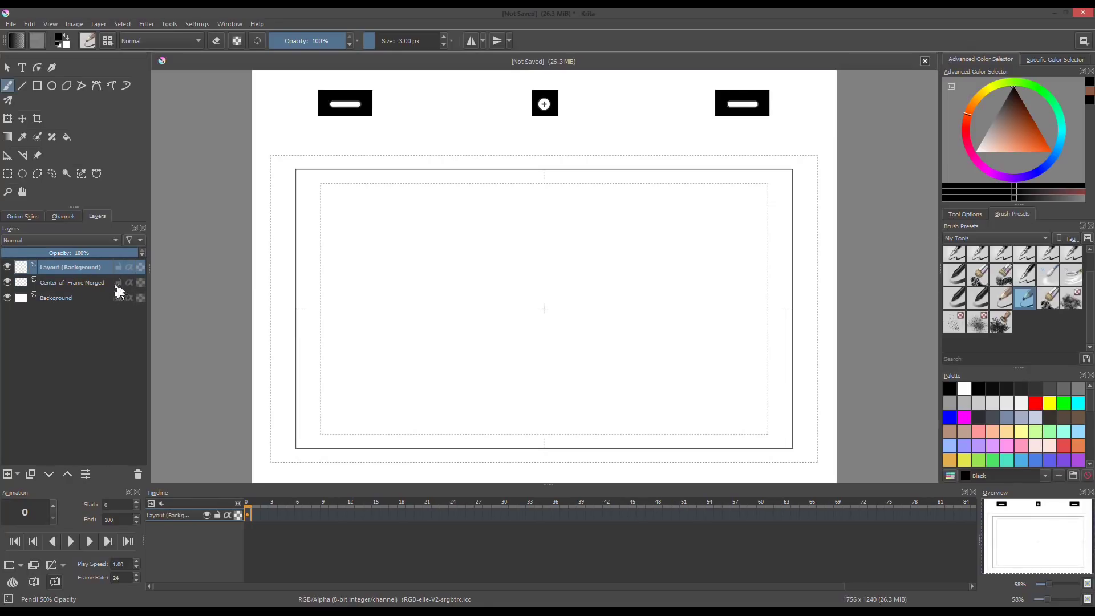
{"action": "left_click", "coordinate": [75, 25]}
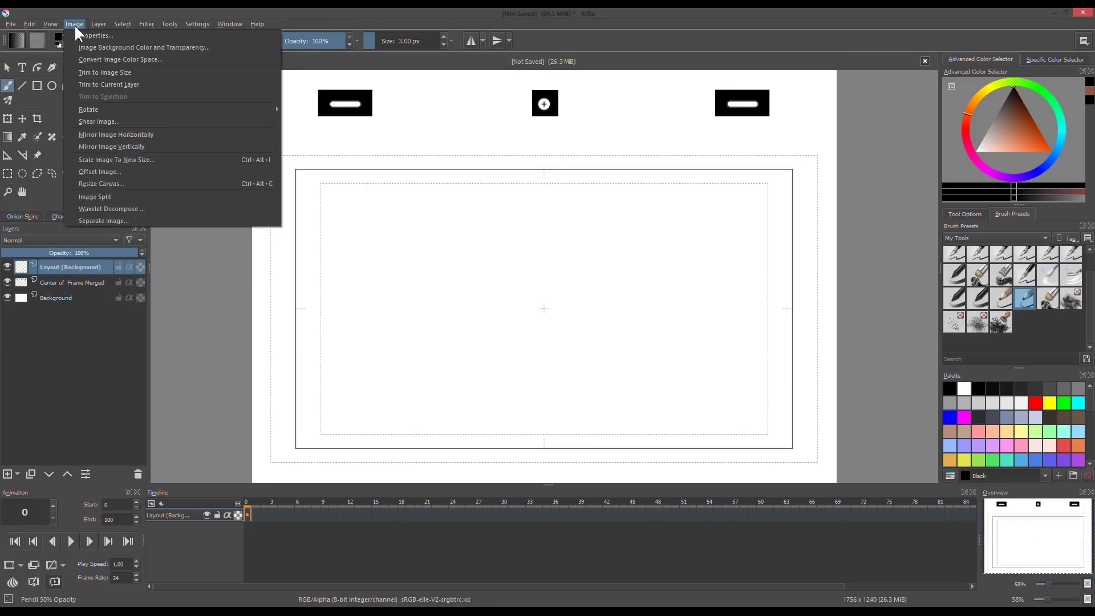
Scale the whole image to 2200 px wide (2200 × 1554) and fit it in view.
{"action": "left_click", "coordinate": [152, 159]}
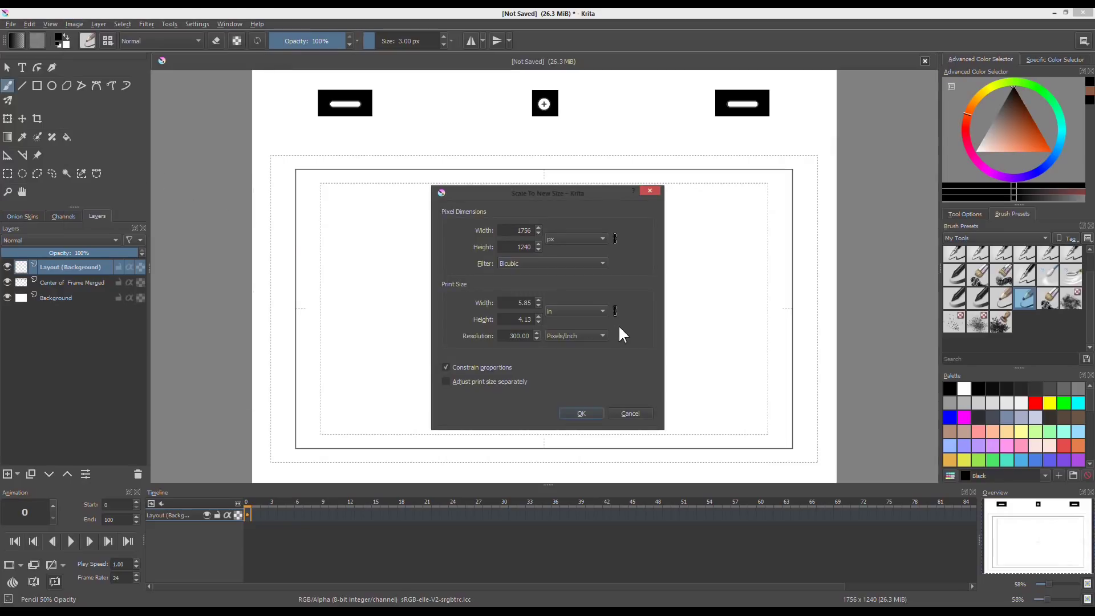
{"action": "double_click", "coordinate": [518, 231]}
{"action": "type", "text": "2200"}
{"action": "left_click", "coordinate": [582, 414]}
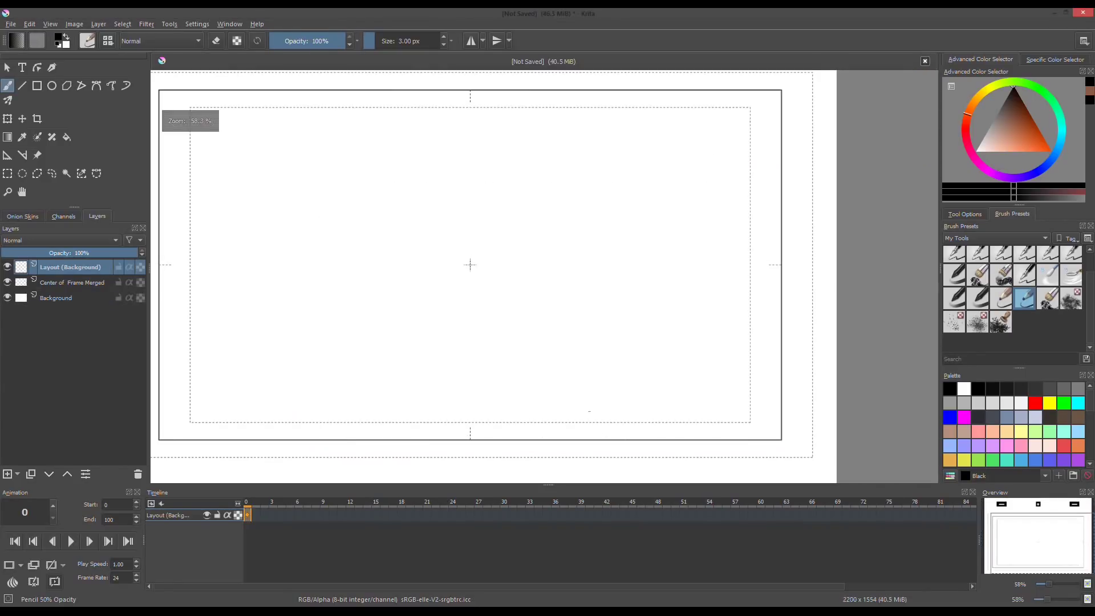
{"action": "key", "text": "2"}
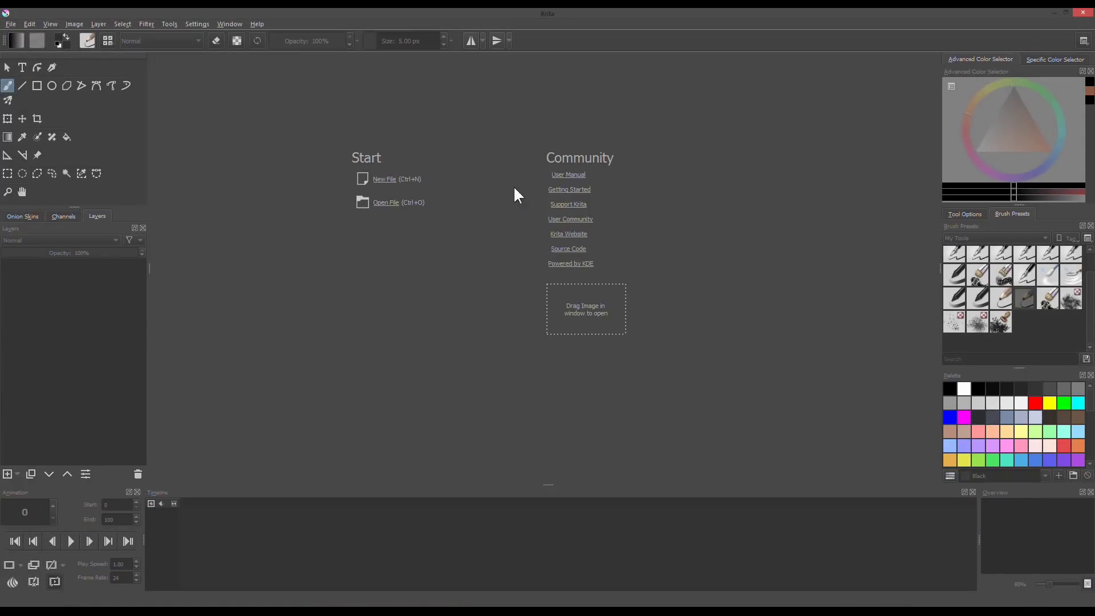
Create a blank 1920 × 1080 canvas and add Layer 2 above Layer 1.
{"action": "left_click", "coordinate": [384, 179]}
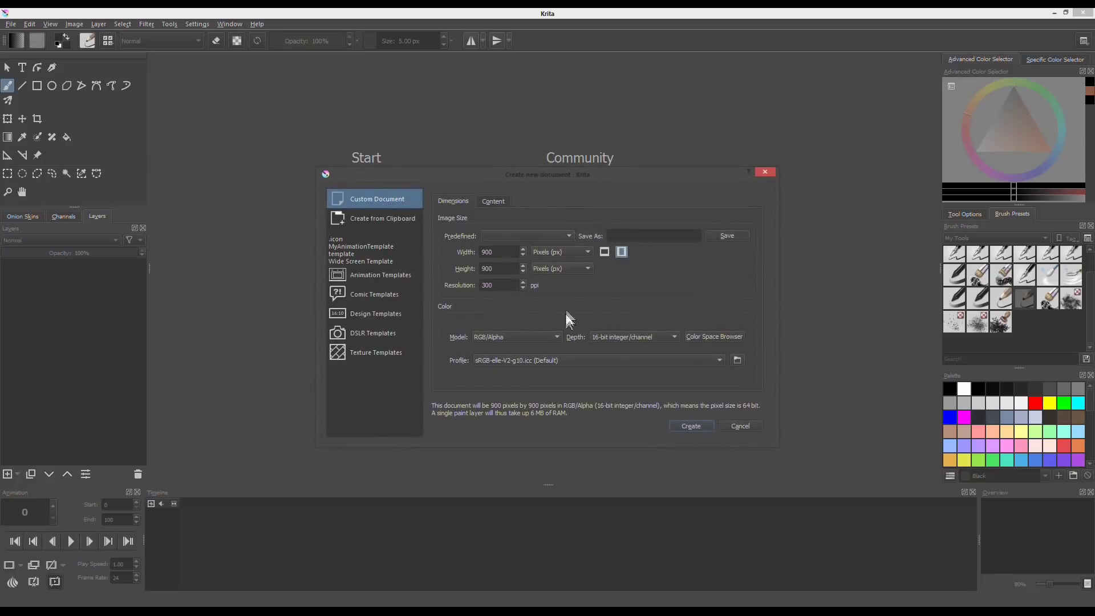
{"action": "double_click", "coordinate": [498, 251]}
{"action": "type", "text": "1920"}
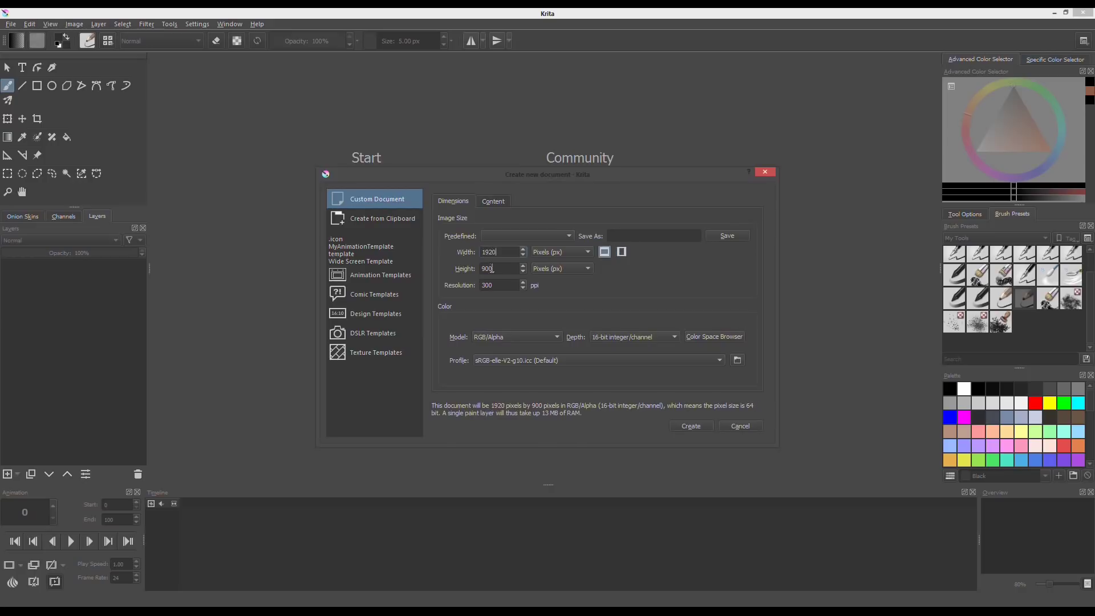
{"action": "double_click", "coordinate": [492, 268]}
{"action": "type", "text": "1080"}
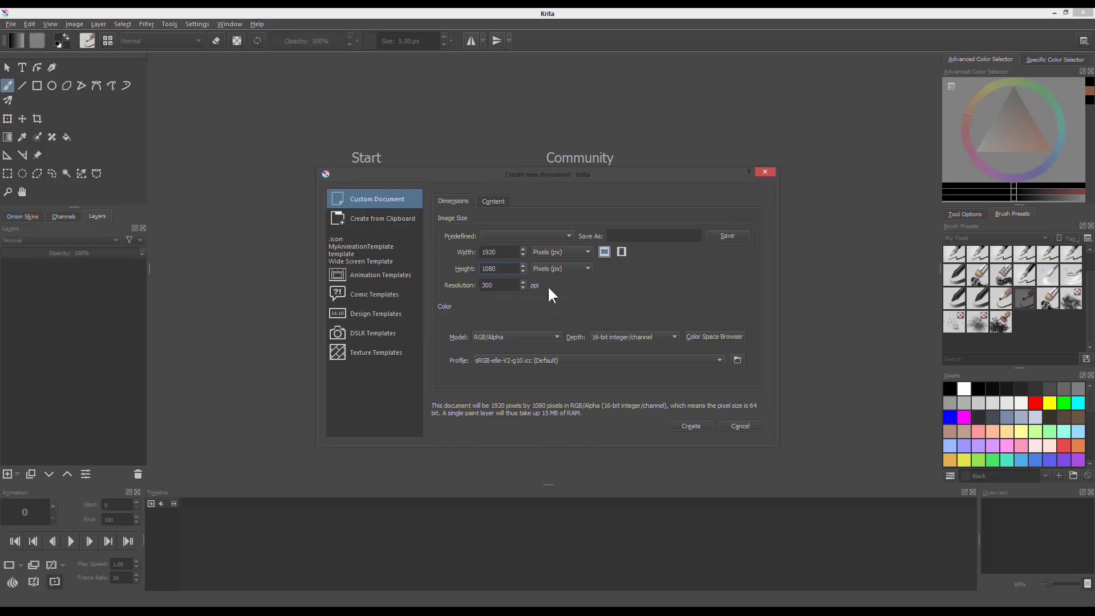
{"action": "left_click", "coordinate": [691, 425]}
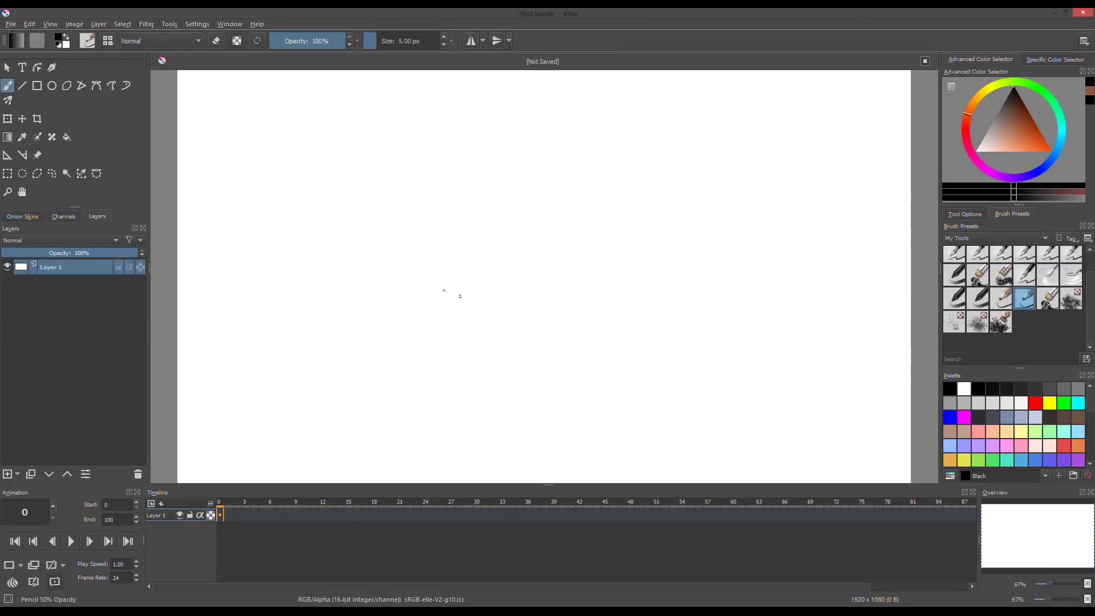
{"action": "left_click", "coordinate": [9, 473]}
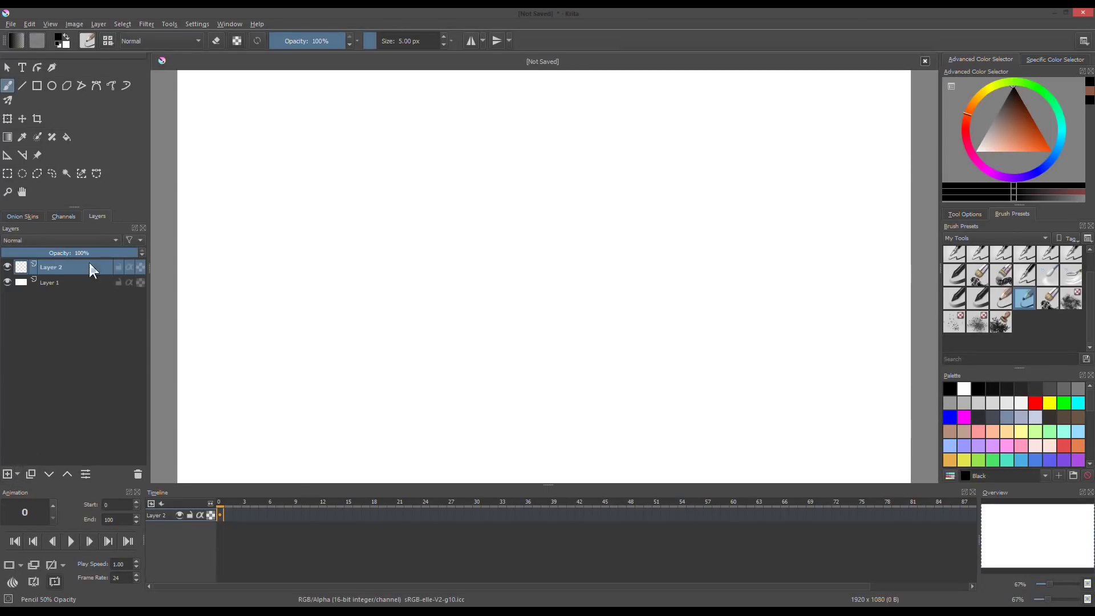
{"action": "left_click", "coordinate": [37, 86]}
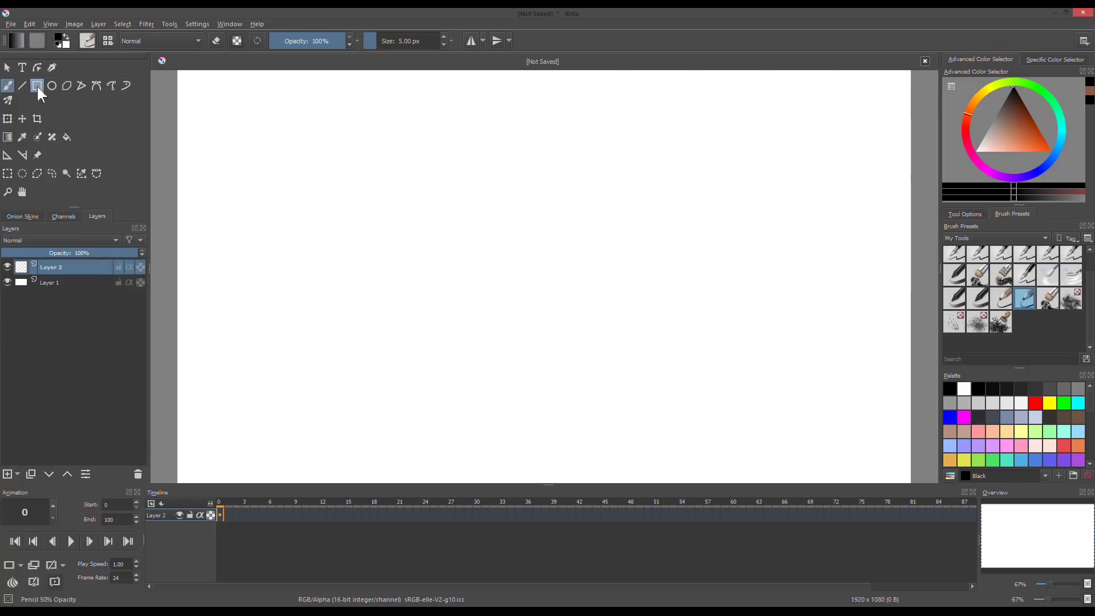
Set the line size to 6 px and draw a rectangle border along the canvas edges.
{"action": "left_click", "coordinate": [444, 36]}
{"action": "scroll", "coordinate": [527, 262], "scroll_direction": "down", "scroll_amount": 1}
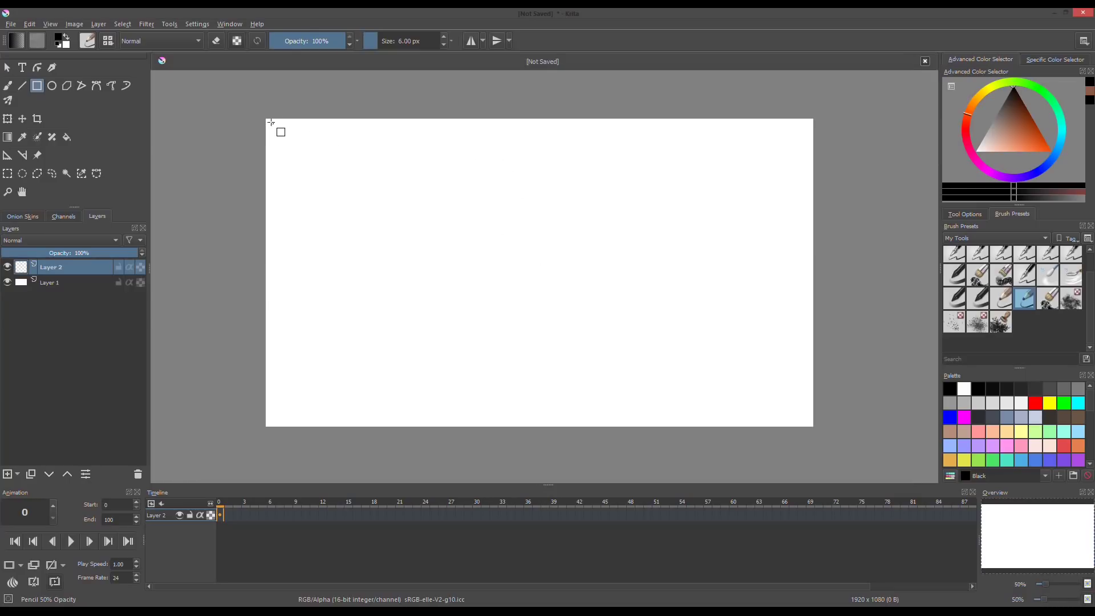
{"action": "left_click_drag", "start_coordinate": [267, 120], "coordinate": [812, 425]}
{"action": "left_click_drag", "start_coordinate": [810, 422], "coordinate": [813, 425]}
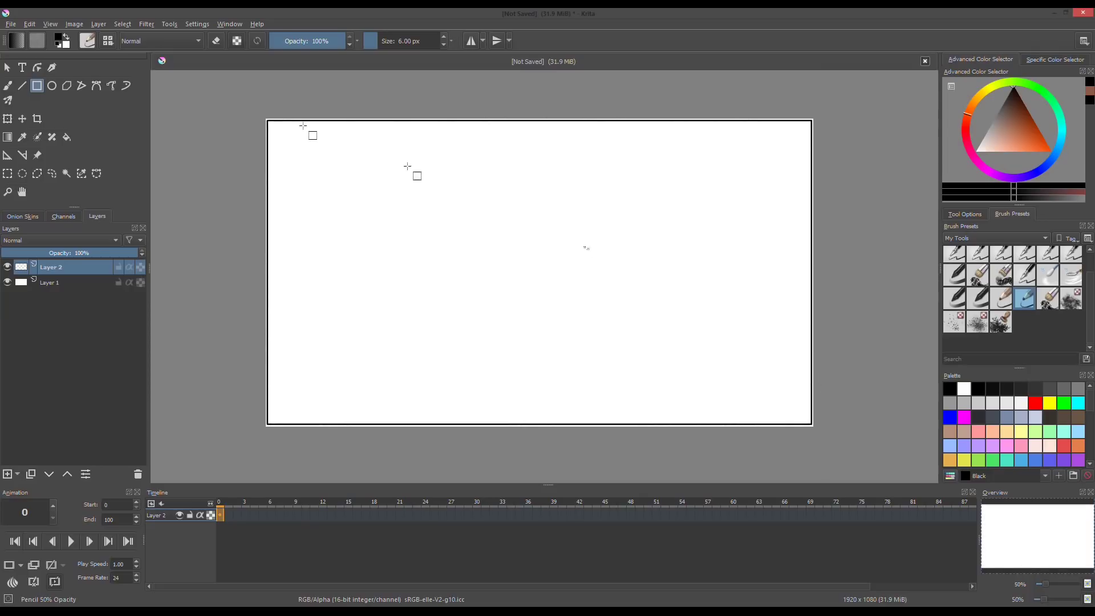
Resize the canvas to 2200 × 1257 px, centred, leaving a white margin around the border.
{"action": "left_click", "coordinate": [72, 23]}
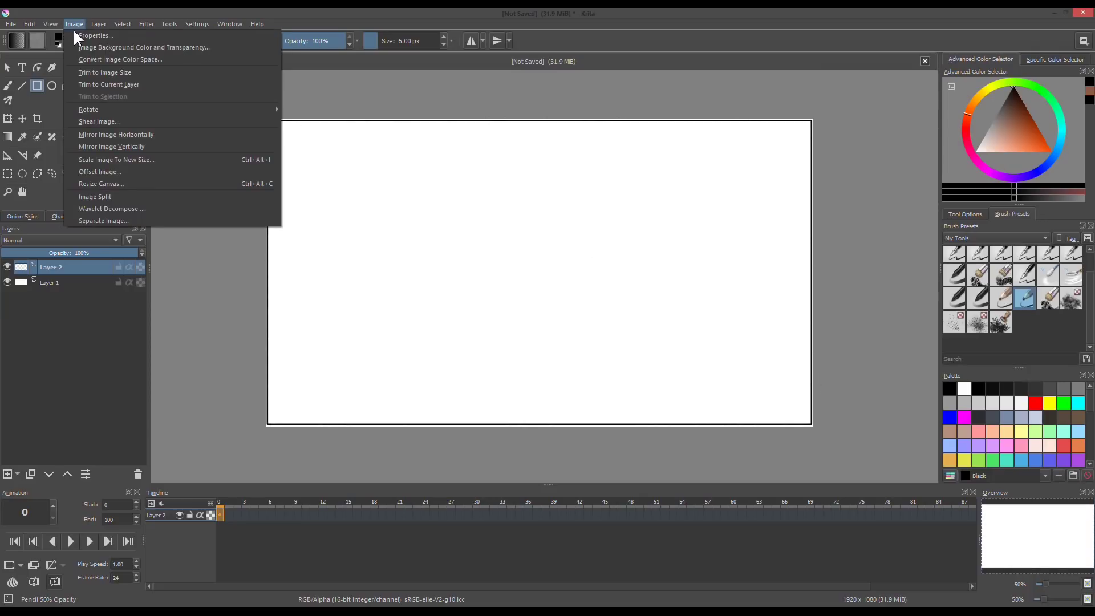
{"action": "left_click", "coordinate": [117, 182]}
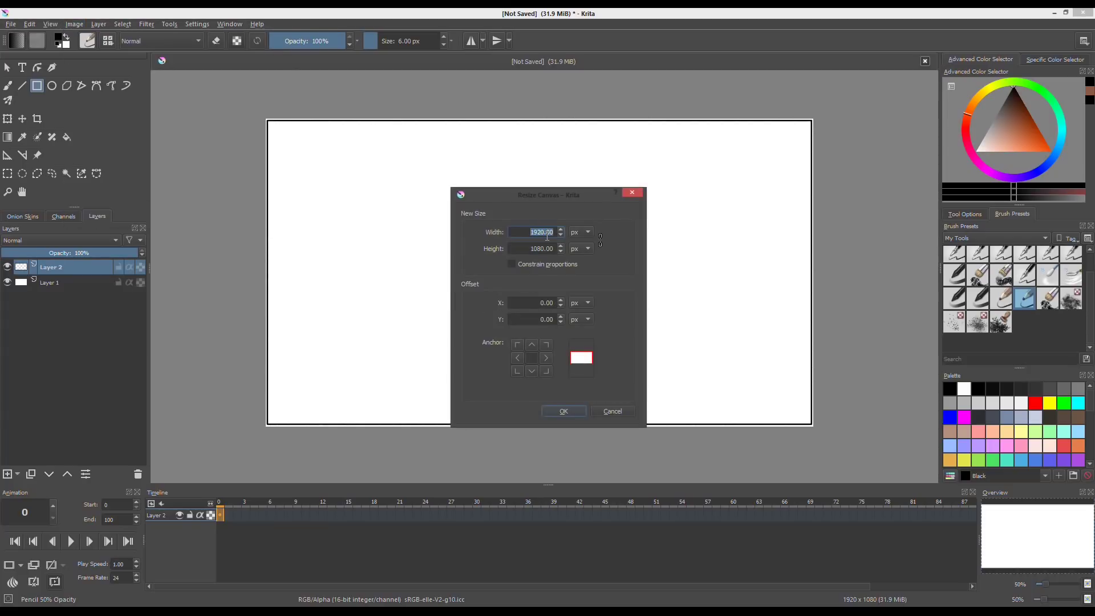
{"action": "type", "text": "2200"}
{"action": "double_click", "coordinate": [532, 248]}
{"action": "left_click_drag", "start_coordinate": [532, 248], "coordinate": [564, 254]}
{"action": "type", "text": "1257"}
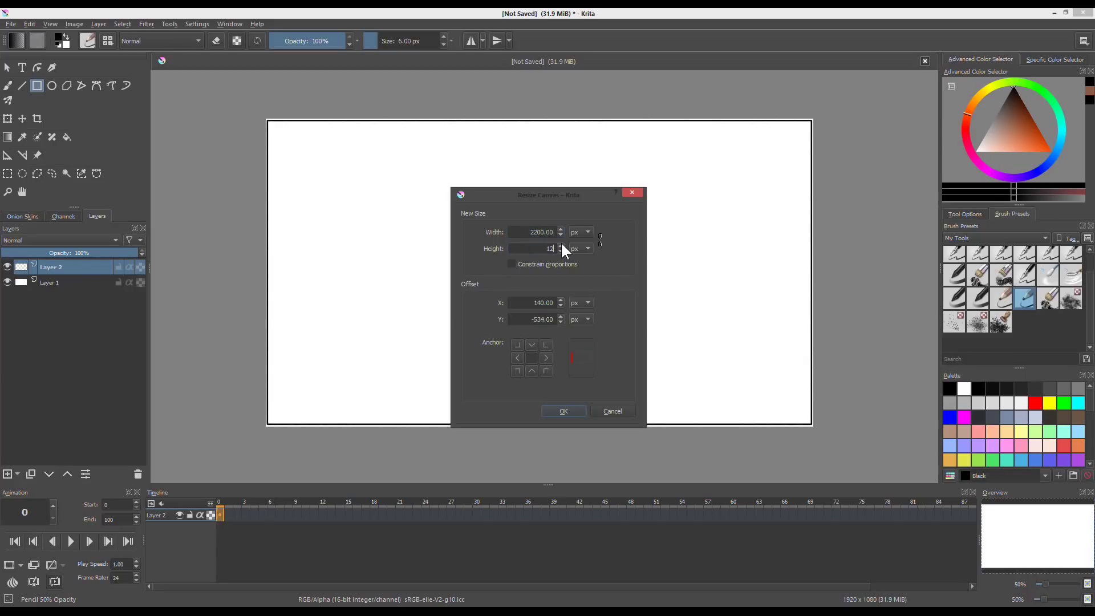
{"action": "left_click", "coordinate": [565, 409]}
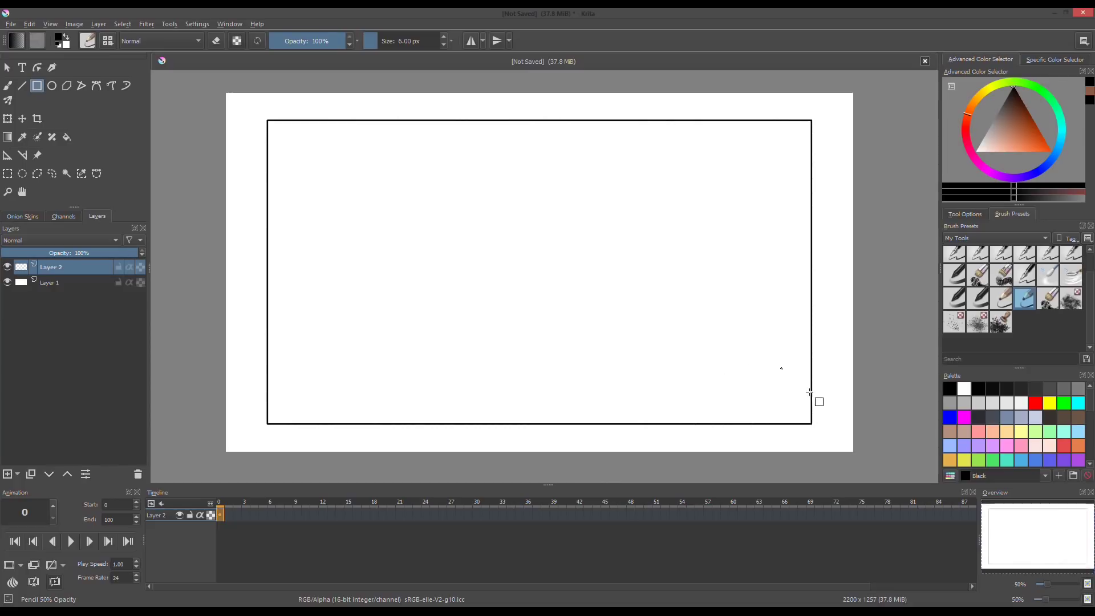
Set Layer 2 to about 46% opacity, lock it, and add a layer named animation above it.
{"action": "left_click", "coordinate": [65, 253]}
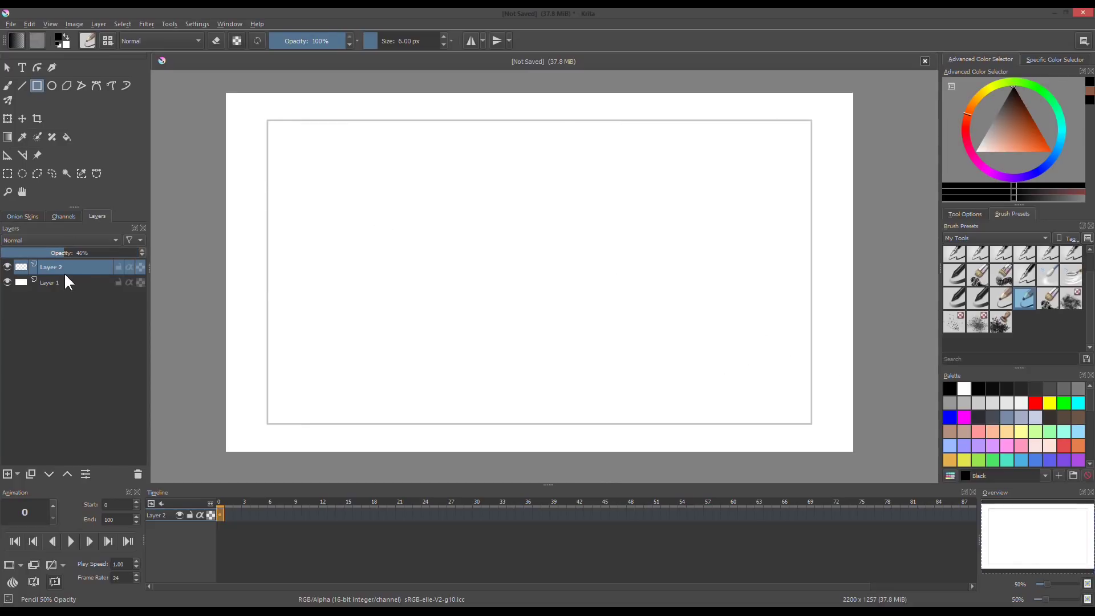
{"action": "left_click", "coordinate": [118, 266]}
{"action": "left_click", "coordinate": [8, 475]}
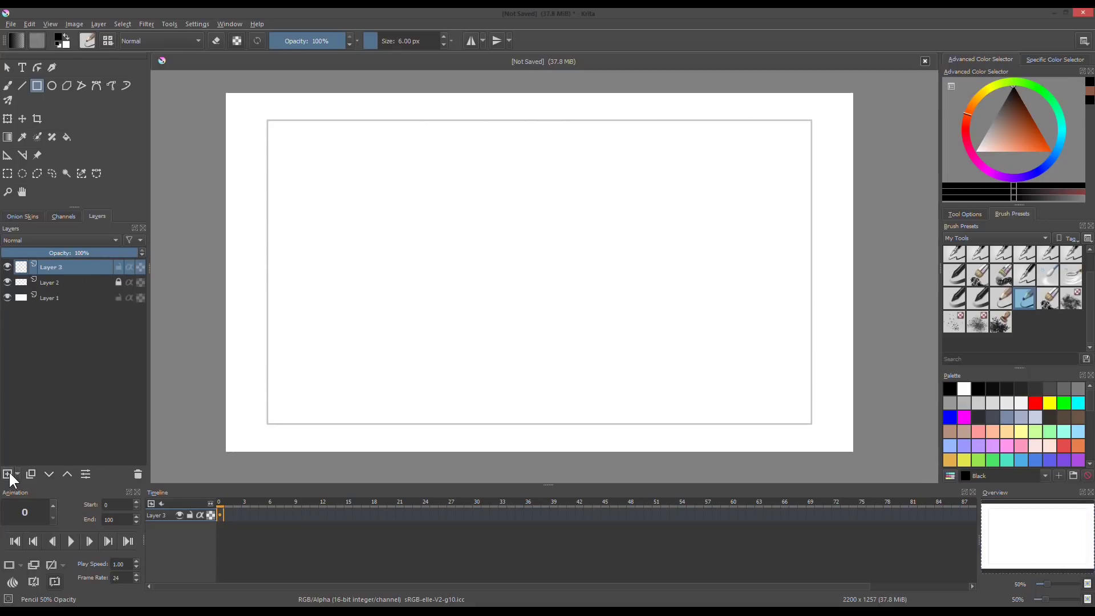
{"action": "double_click", "coordinate": [61, 266]}
{"action": "type", "text": "animation"}
{"action": "key", "text": "Return"}
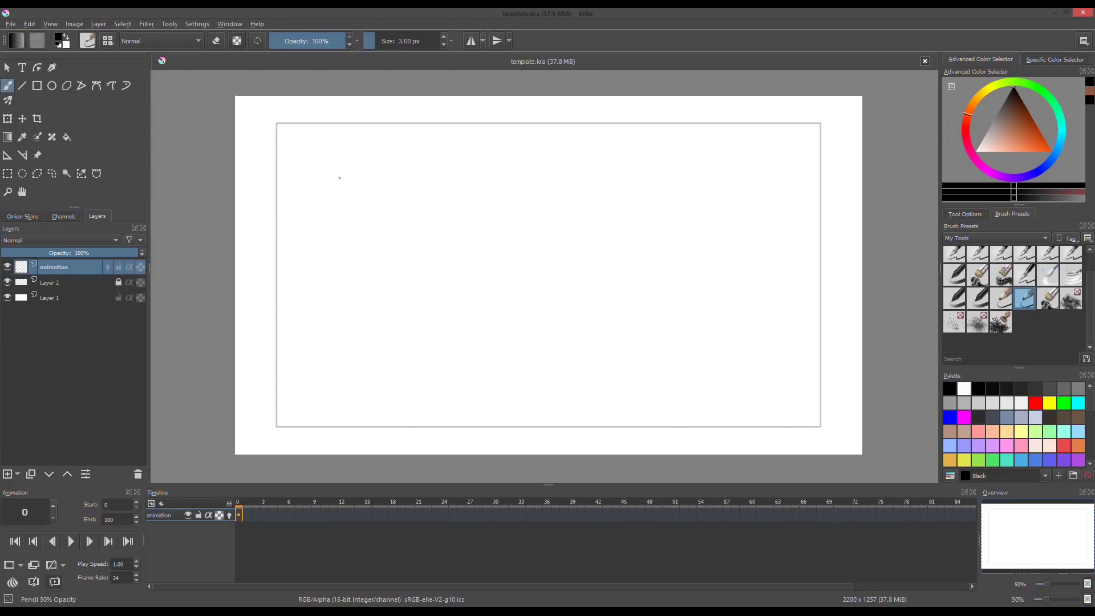
Start Create Template From Image and enable a custom thumbnail picture.
{"action": "left_click", "coordinate": [13, 25]}
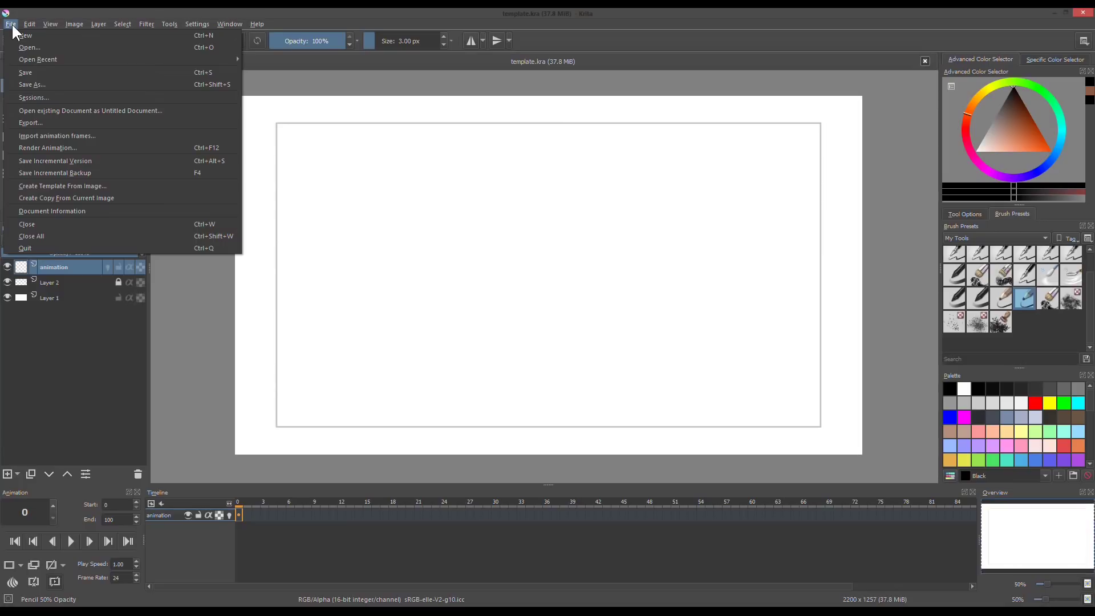
{"action": "left_click", "coordinate": [113, 187]}
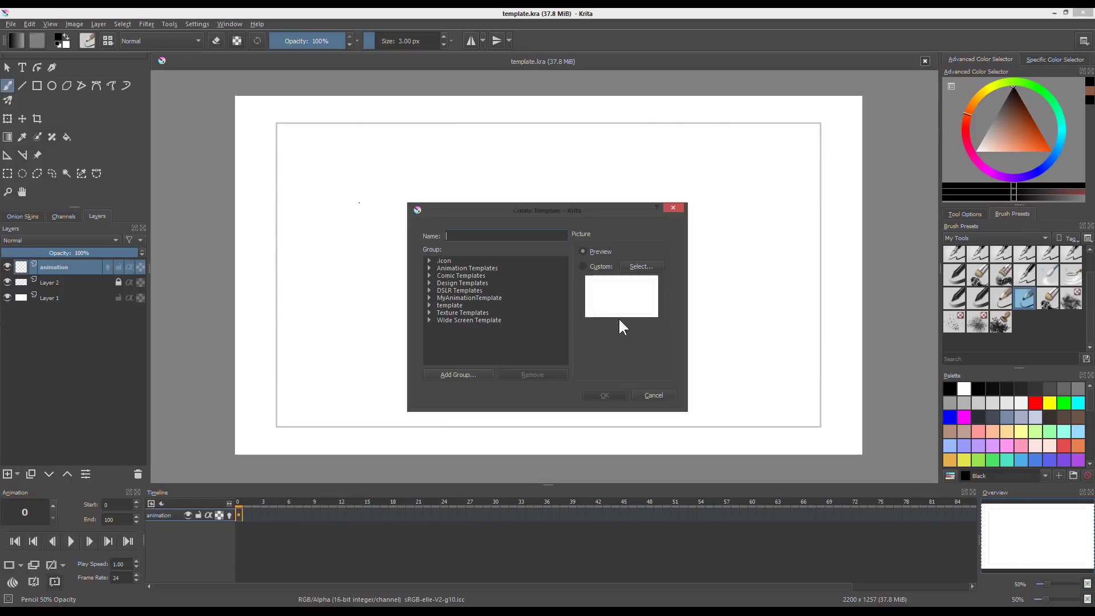
{"action": "left_click", "coordinate": [594, 267]}
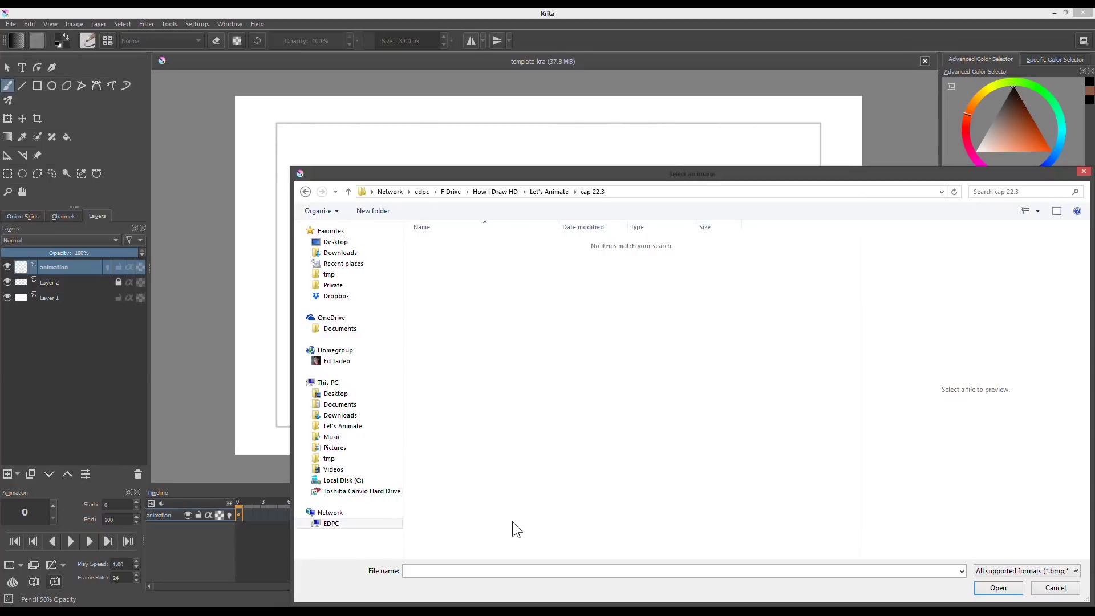
Filter the image picker to kra files and choose template.kra as the thumbnail.
{"action": "left_click_drag", "start_coordinate": [823, 173], "coordinate": [707, 74]}
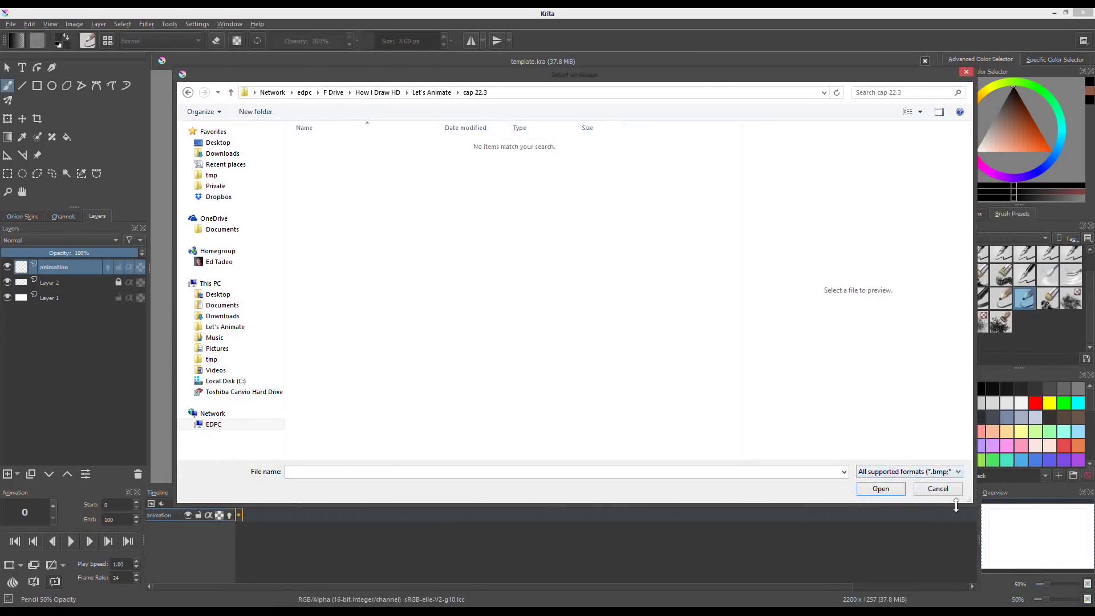
{"action": "left_click", "coordinate": [907, 471]}
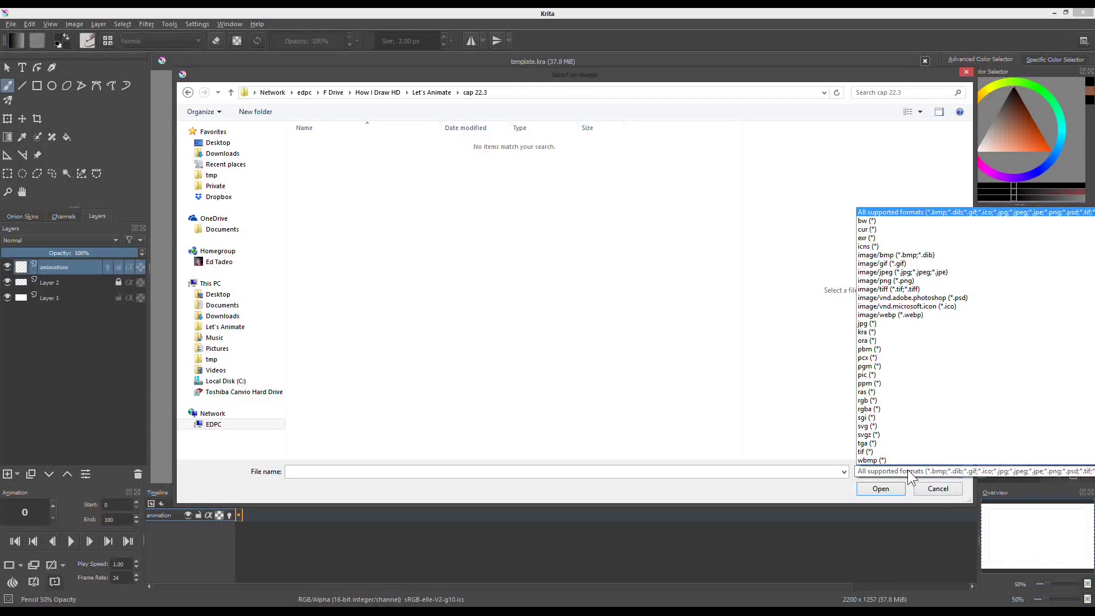
{"action": "left_click", "coordinate": [868, 332]}
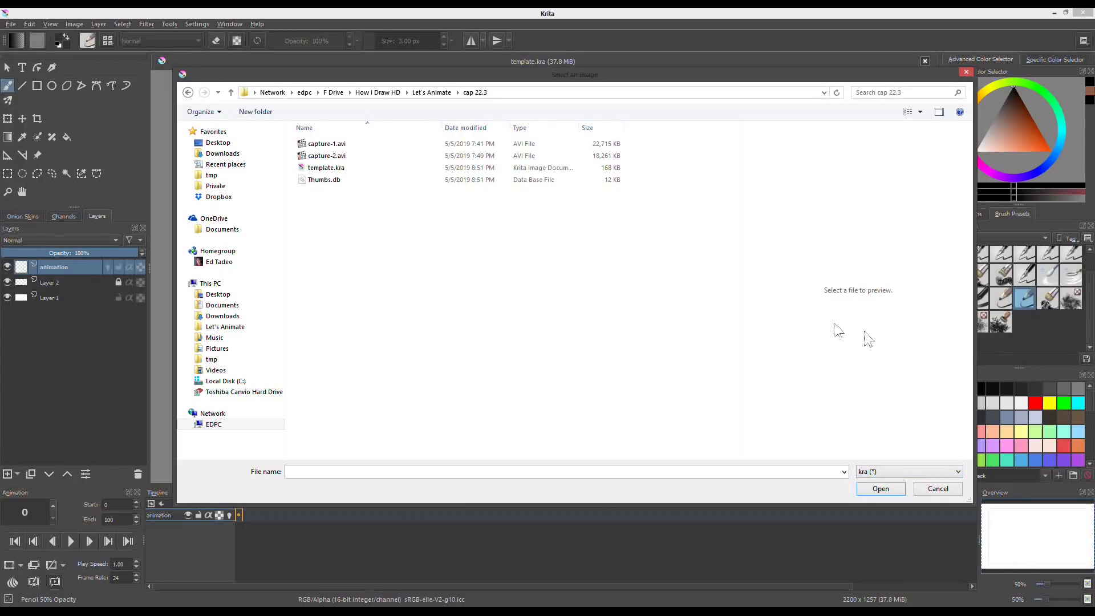
{"action": "left_click", "coordinate": [327, 170]}
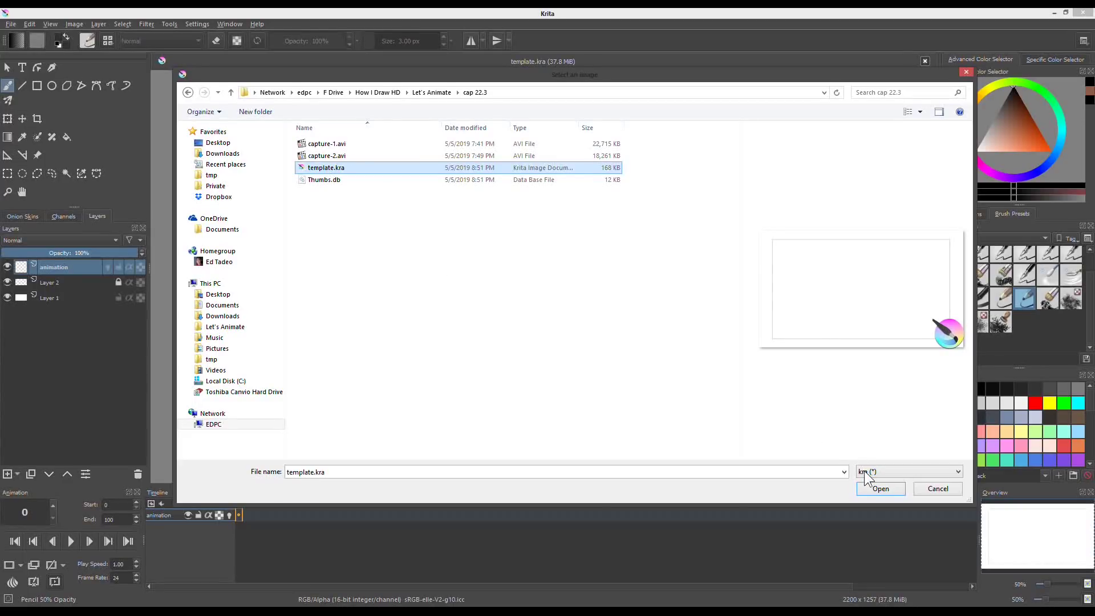
Save the template as 'My Template 1920 x 1080' in Wide Screen Template, with a template.kra thumbnail.
{"action": "left_click", "coordinate": [887, 489]}
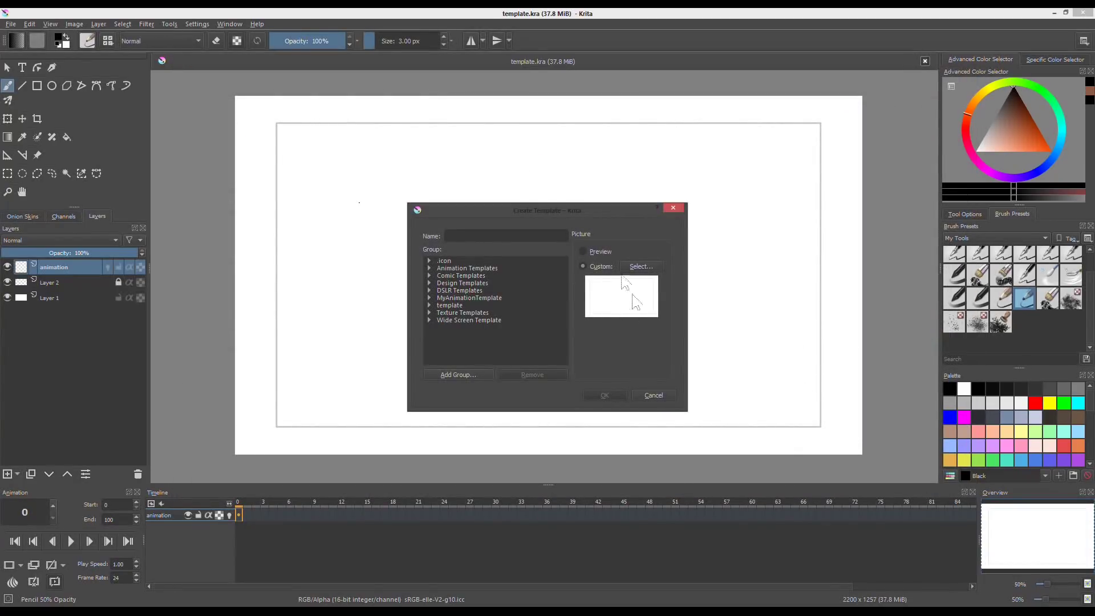
{"action": "double_click", "coordinate": [475, 319]}
{"action": "left_click", "coordinate": [484, 323]}
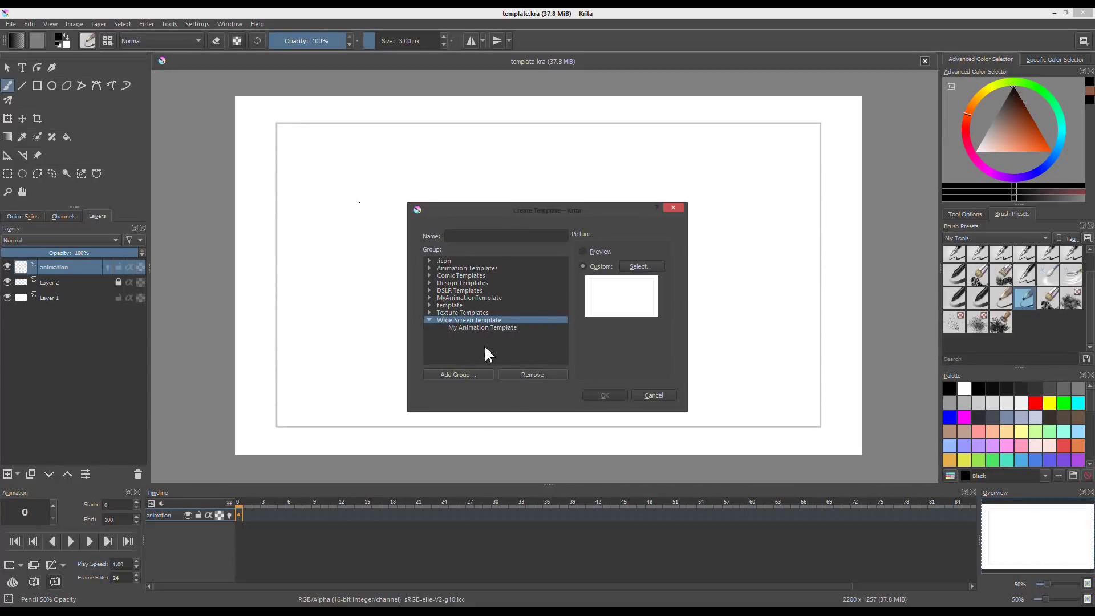
{"action": "left_click", "coordinate": [484, 327]}
{"action": "left_click_drag", "start_coordinate": [523, 233], "coordinate": [447, 240]}
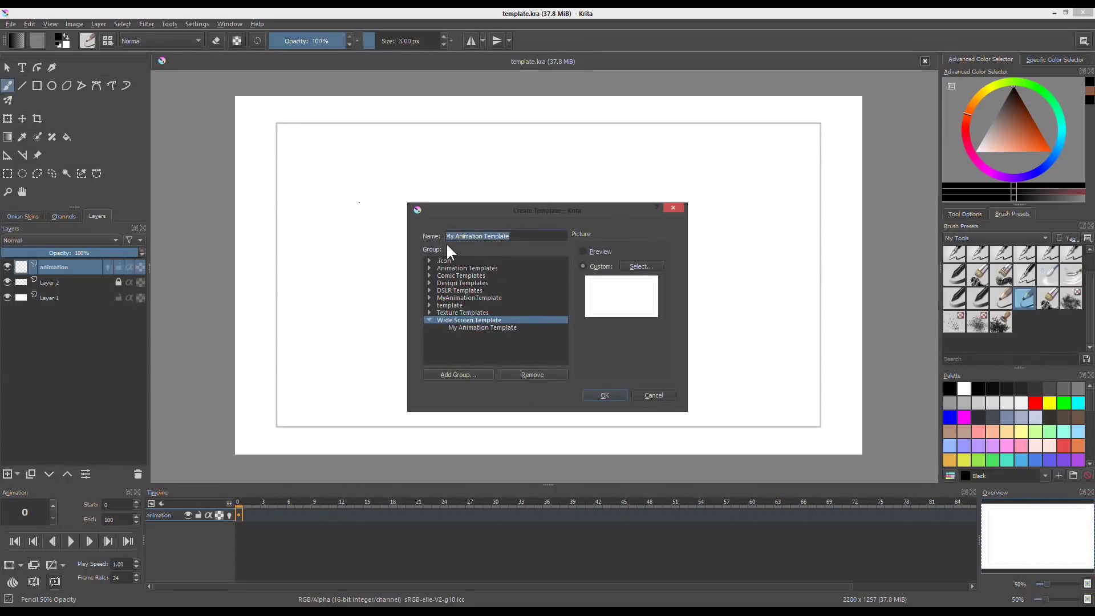
{"action": "type", "text": "My Template 1920 x 1080"}
{"action": "left_click", "coordinate": [610, 395]}
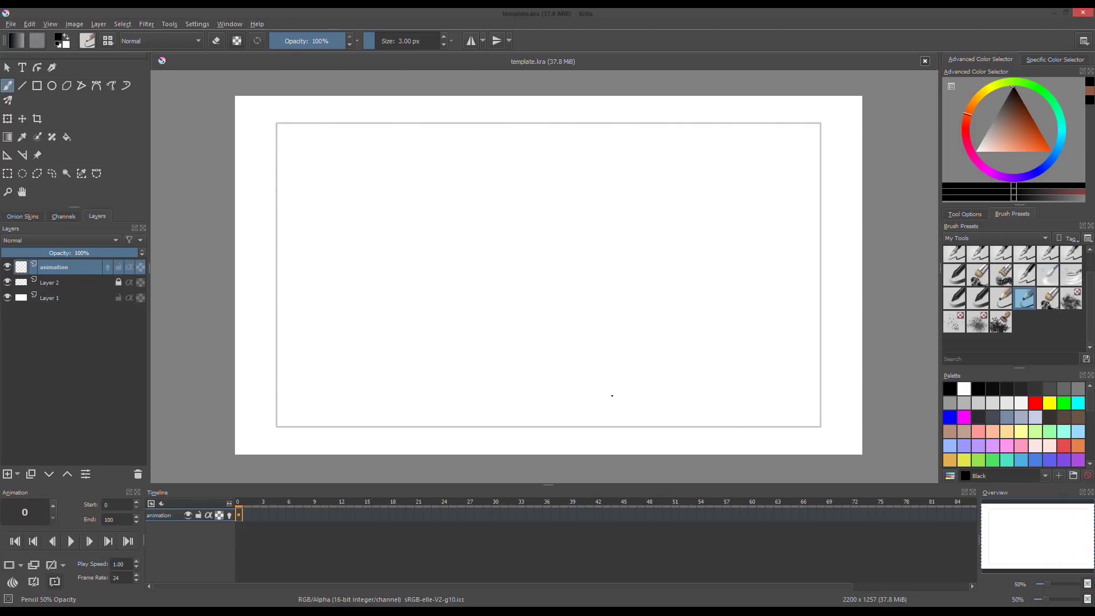
Close the current document and create a new canvas from the Wide Screen 'My Template 1920 x 1080'.
{"action": "key", "text": "ctrl+w"}
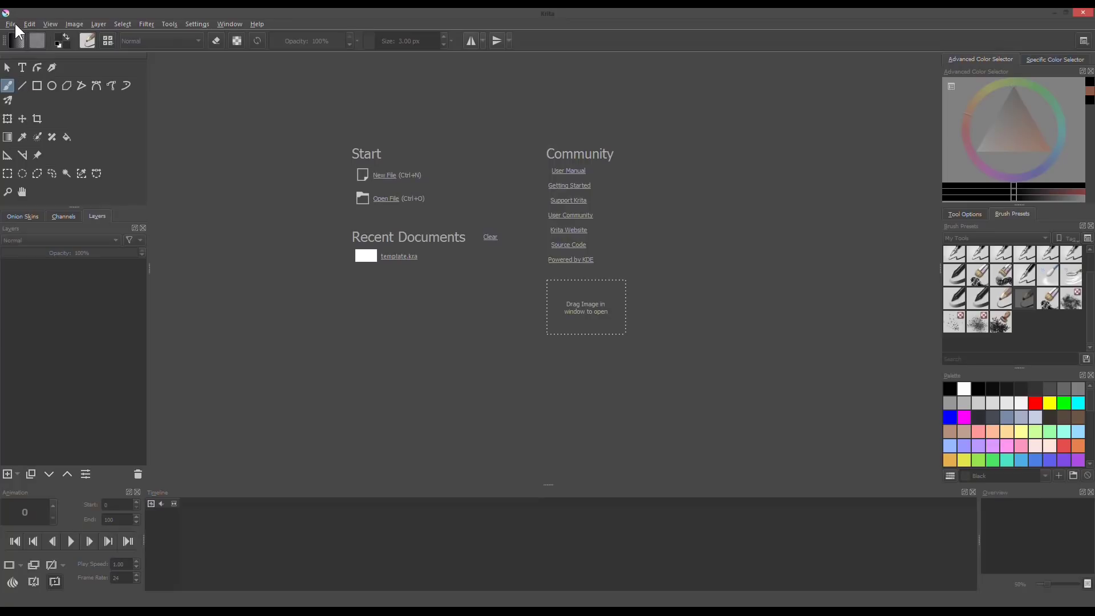
{"action": "left_click", "coordinate": [387, 175]}
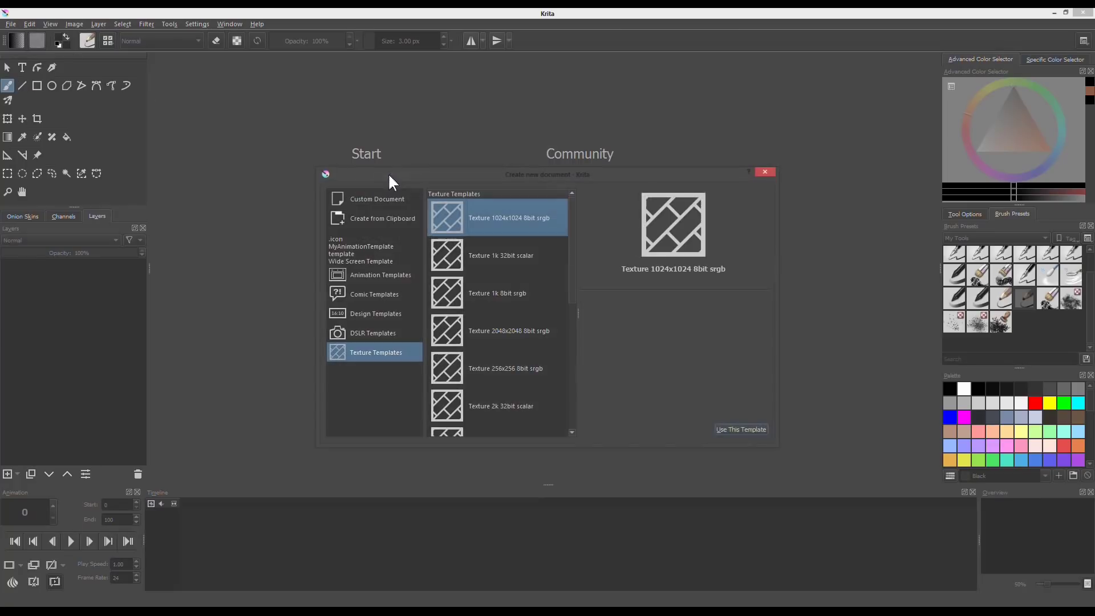
{"action": "left_click", "coordinate": [370, 261]}
{"action": "left_click", "coordinate": [470, 209]}
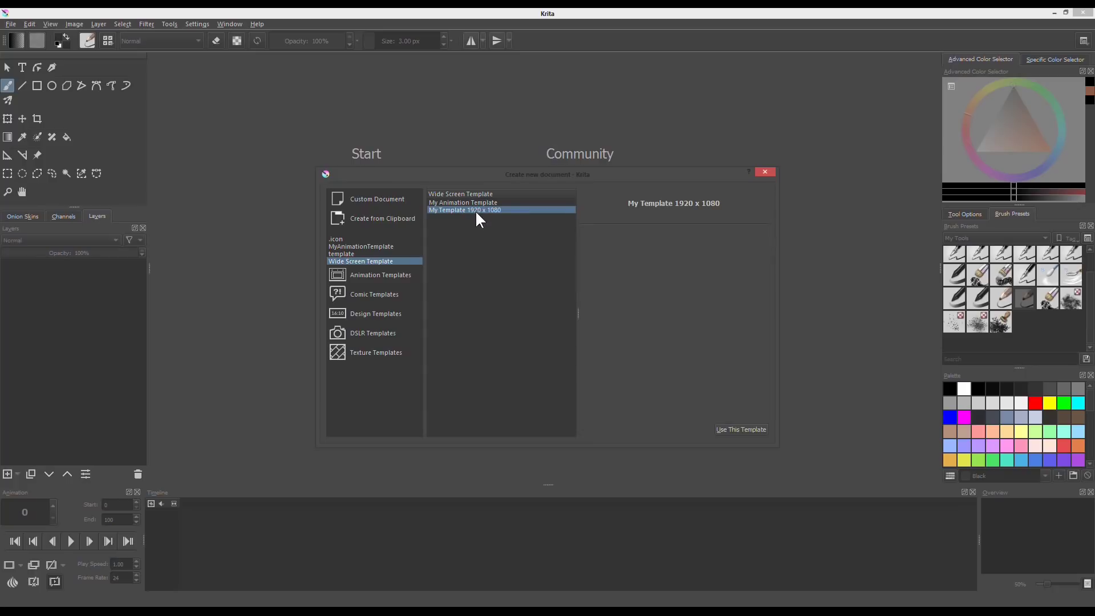
{"action": "left_click", "coordinate": [739, 431]}
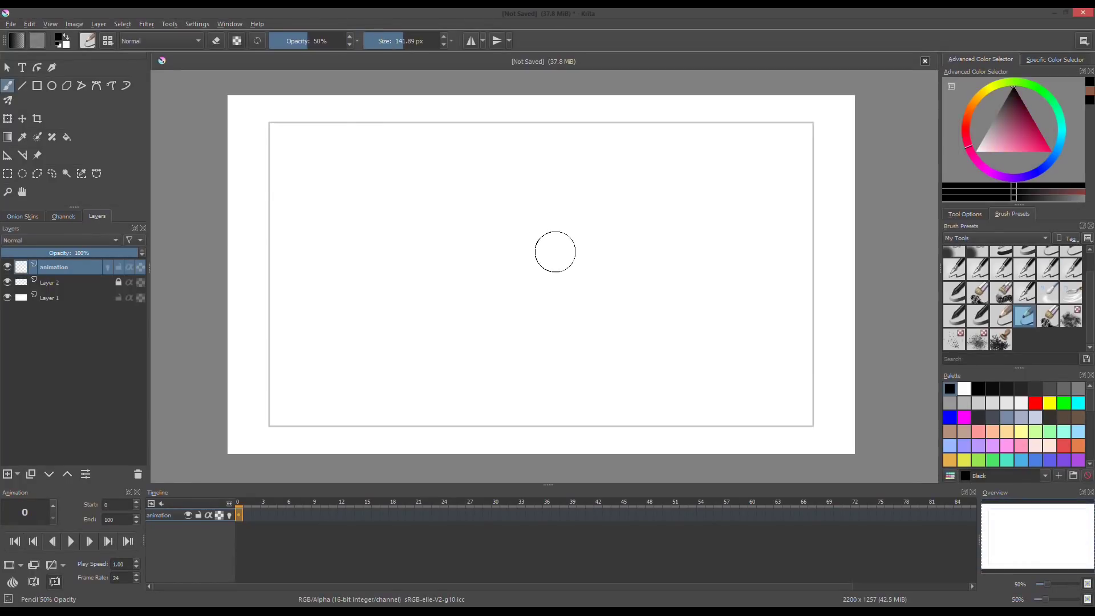
Shrink the brush to 3 px, undo the test squiggle, and reset the colours to black.
{"action": "mouse_move", "coordinate": [556, 252]}
{"action": "left_mouse_down"}
{"action": "mouse_move", "coordinate": [582, 276]}
{"action": "mouse_move", "coordinate": [607, 263]}
{"action": "left_mouse_up"}
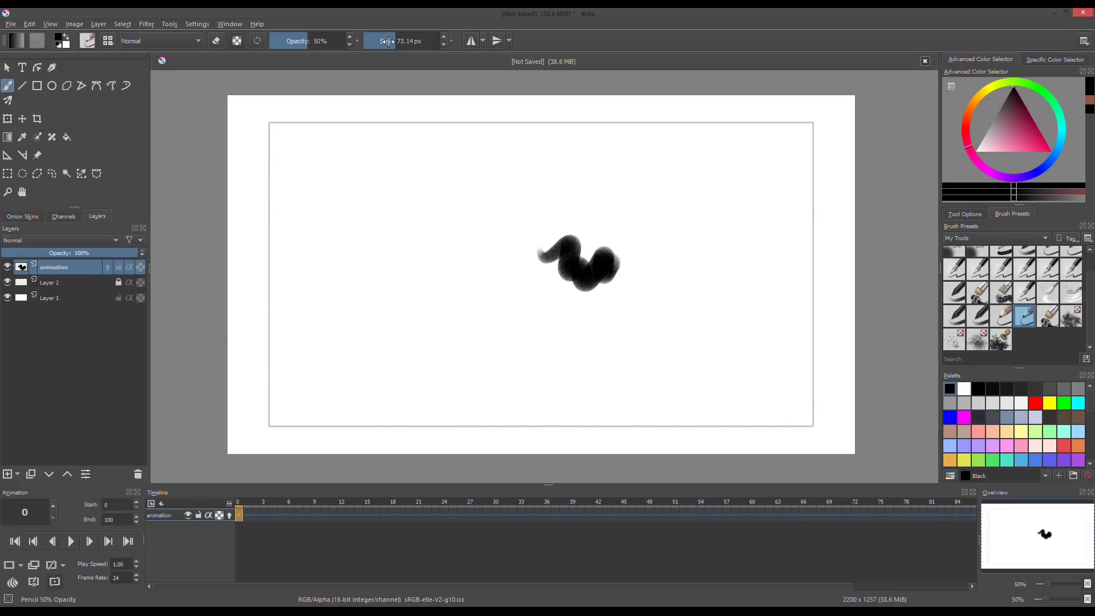
{"action": "left_click_drag", "start_coordinate": [386, 41], "coordinate": [374, 45]}
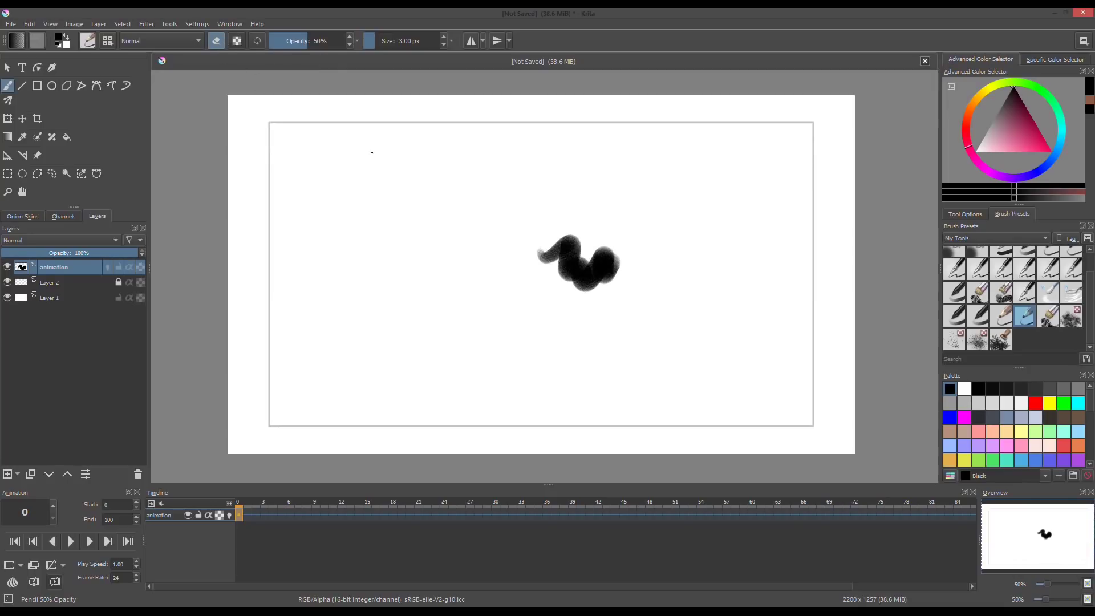
{"action": "key", "text": "ctrl+z"}
{"action": "key", "text": "e"}
{"action": "key", "text": "d"}
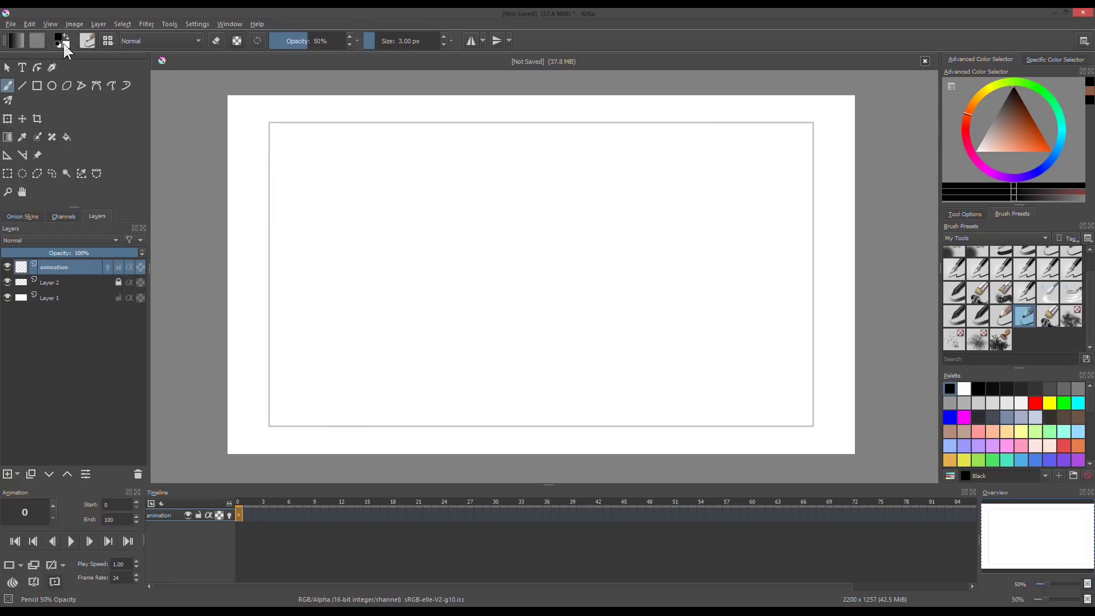
{"action": "left_click", "coordinate": [59, 39]}
{"action": "left_click", "coordinate": [561, 271]}
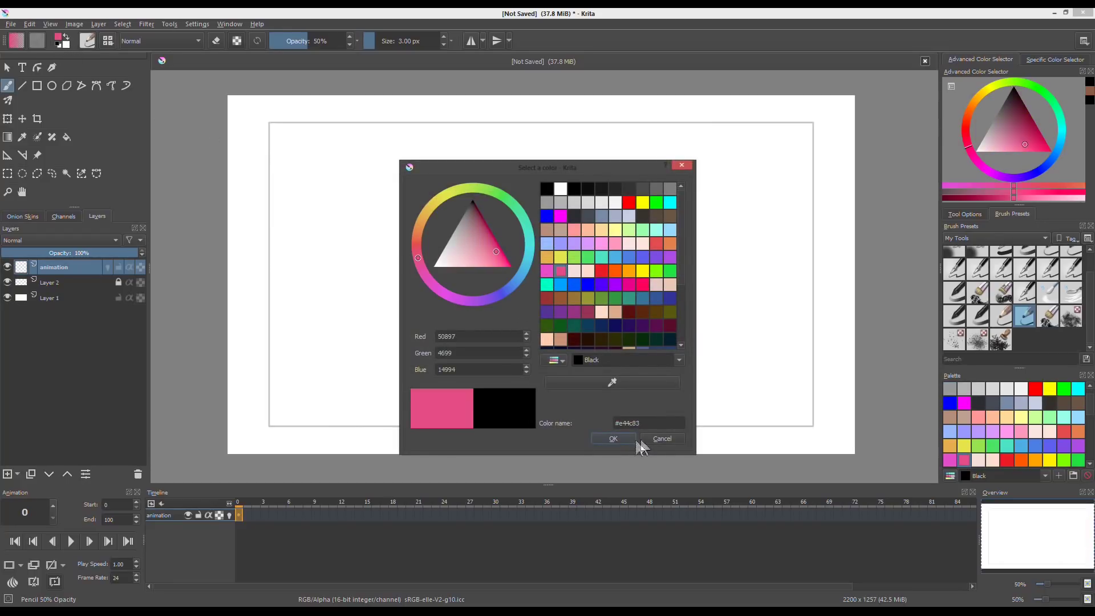
{"action": "left_click", "coordinate": [616, 439]}
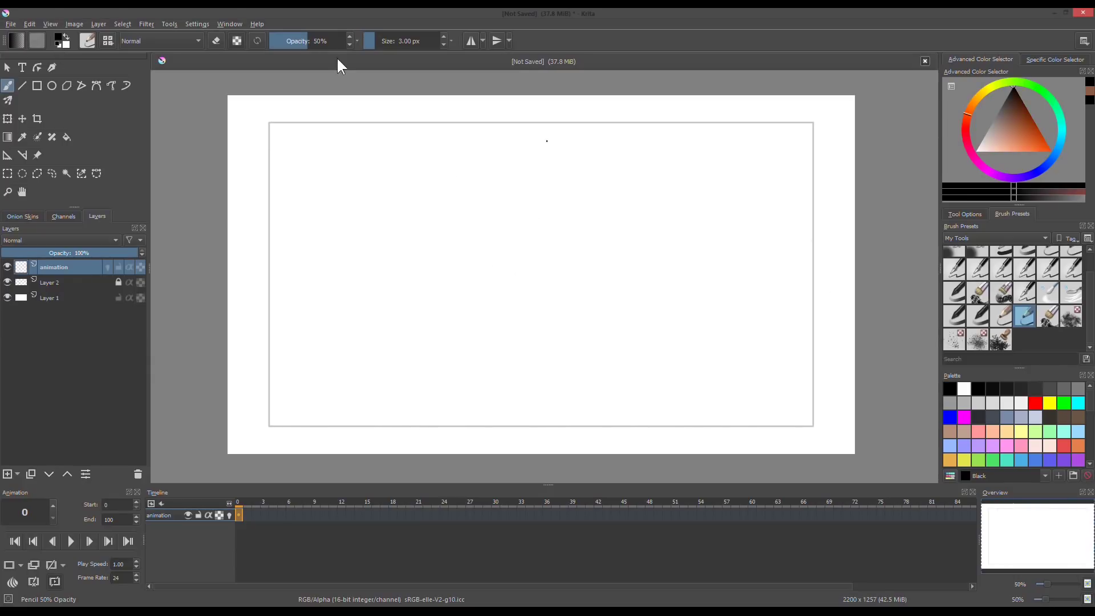
{"action": "left_click", "coordinate": [306, 46]}
{"action": "left_click_drag", "start_coordinate": [306, 47], "coordinate": [306, 49]}
{"action": "left_click", "coordinate": [381, 47]}
{"action": "left_click_drag", "start_coordinate": [381, 47], "coordinate": [375, 47]}
{"action": "left_click_drag", "start_coordinate": [539, 250], "coordinate": [617, 263]}
{"action": "key", "text": "e"}
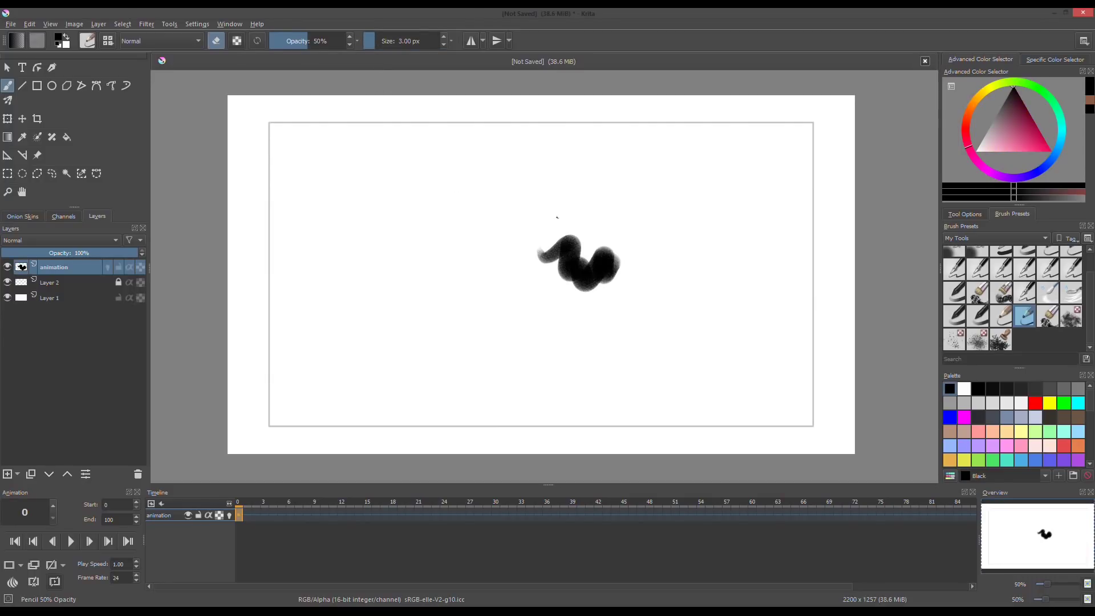
{"action": "mouse_move", "coordinate": [574, 221]}
{"action": "left_mouse_down"}
{"action": "mouse_move", "coordinate": [545, 253]}
{"action": "mouse_move", "coordinate": [556, 264]}
{"action": "mouse_move", "coordinate": [582, 246]}
{"action": "mouse_move", "coordinate": [565, 282]}
{"action": "mouse_move", "coordinate": [552, 241]}
{"action": "mouse_move", "coordinate": [609, 281]}
{"action": "left_mouse_up"}
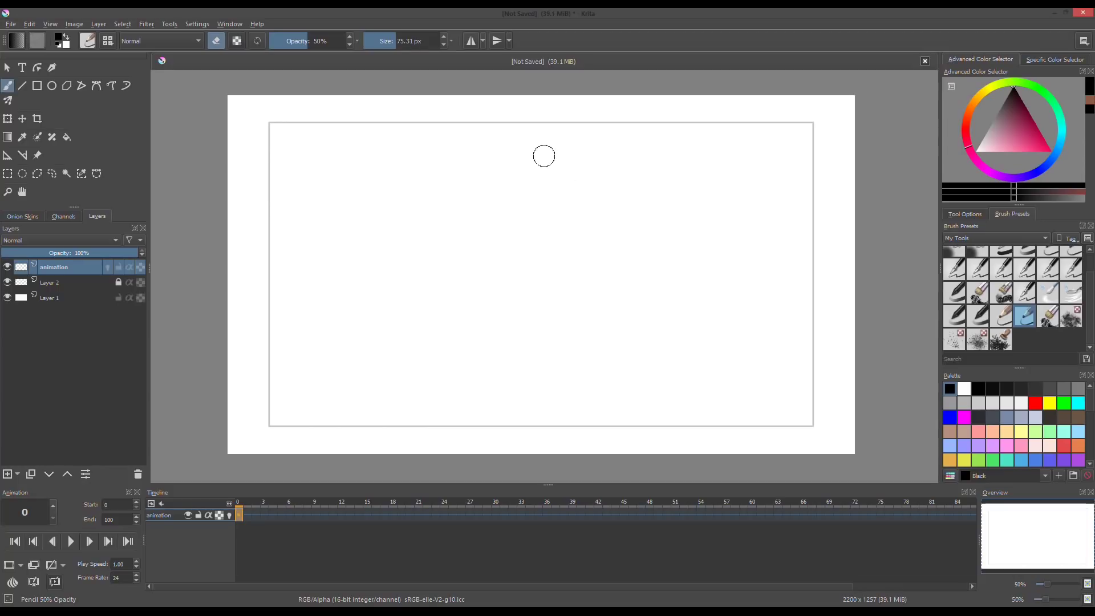
{"action": "key", "text": "e"}
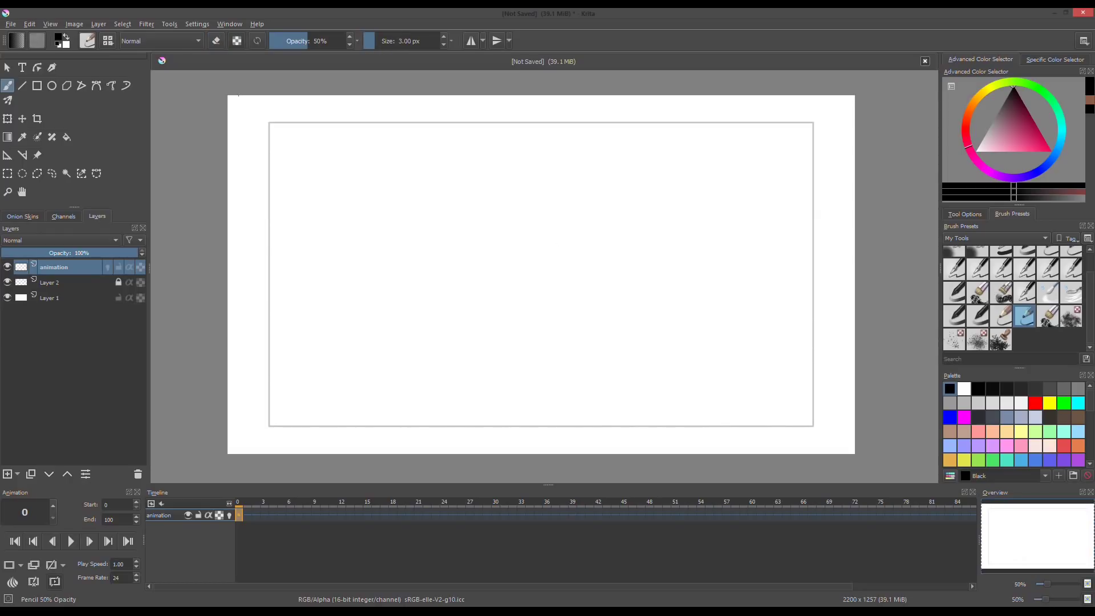
Scribble test strokes with the Basic-1 brush, then wipe them out with a ~100 px eraser.
{"action": "key", "text": "slash"}
{"action": "mouse_move", "coordinate": [484, 257]}
{"action": "left_mouse_down"}
{"action": "mouse_move", "coordinate": [535, 221]}
{"action": "mouse_move", "coordinate": [518, 281]}
{"action": "mouse_move", "coordinate": [562, 237]}
{"action": "mouse_move", "coordinate": [605, 297]}
{"action": "mouse_move", "coordinate": [627, 231]}
{"action": "left_mouse_up"}
{"action": "left_click_drag", "start_coordinate": [493, 290], "coordinate": [646, 252]}
{"action": "left_click_drag", "start_coordinate": [501, 297], "coordinate": [643, 263]}
{"action": "key", "text": "e"}
{"action": "key", "text": "bracketright"}
{"action": "key", "text": "bracketright"}
{"action": "key", "text": "bracketright"}
{"action": "key", "text": "bracketright"}
{"action": "key", "text": "bracketright"}
{"action": "key", "text": "bracketright"}
{"action": "mouse_move", "coordinate": [608, 234]}
{"action": "left_mouse_down"}
{"action": "mouse_move", "coordinate": [615, 292]}
{"action": "mouse_move", "coordinate": [641, 249]}
{"action": "mouse_move", "coordinate": [523, 292]}
{"action": "mouse_move", "coordinate": [489, 267]}
{"action": "left_mouse_up"}
{"action": "key", "text": "bracketleft"}
{"action": "key", "text": "bracketleft"}
{"action": "key", "text": "bracketleft"}
Sketch a rough lunging figure with the Pencil 50% Opacity preset, then reset canvas rotation to 0°.
{"action": "key", "text": "slash"}
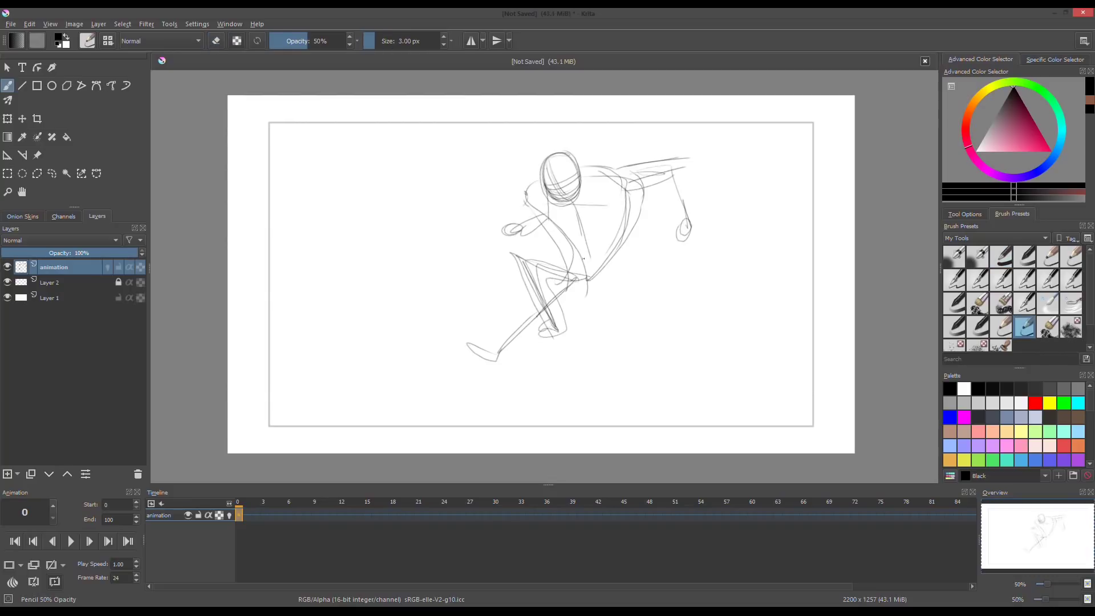
{"action": "left_click_drag", "start_coordinate": [587, 242], "coordinate": [571, 282]}
{"action": "left_click_drag", "start_coordinate": [665, 235], "coordinate": [605, 359]}
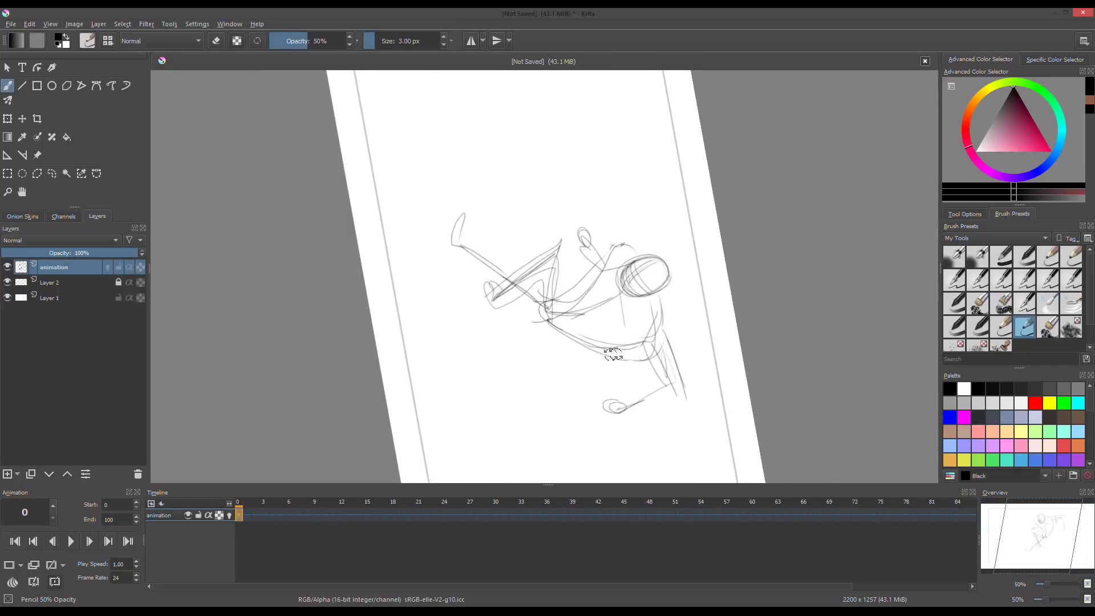
{"action": "left_click_drag", "start_coordinate": [689, 284], "coordinate": [562, 200]}
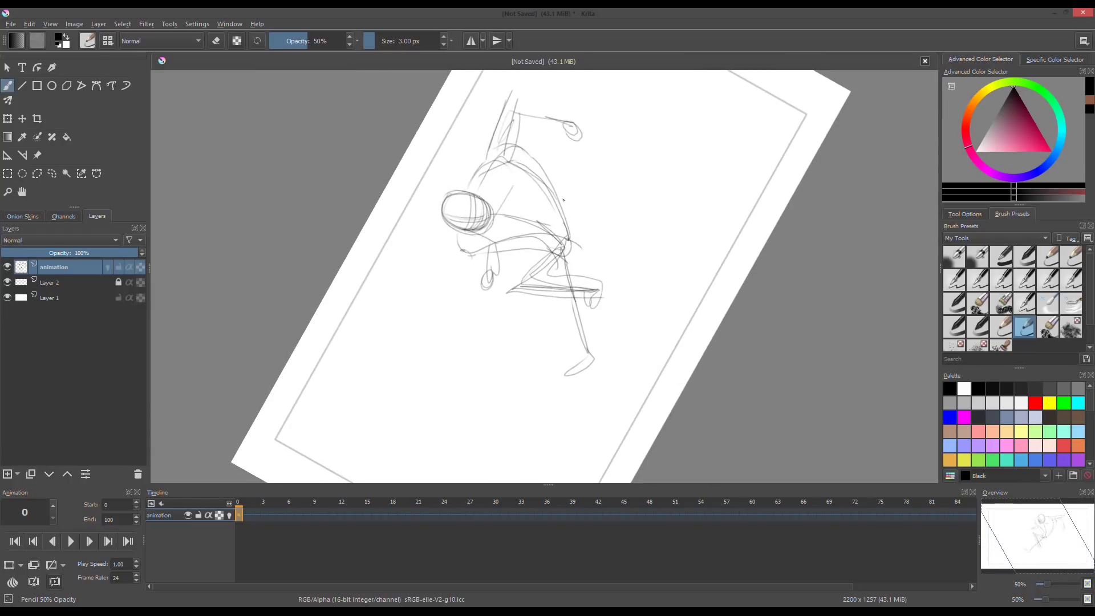
{"action": "key", "text": "5"}
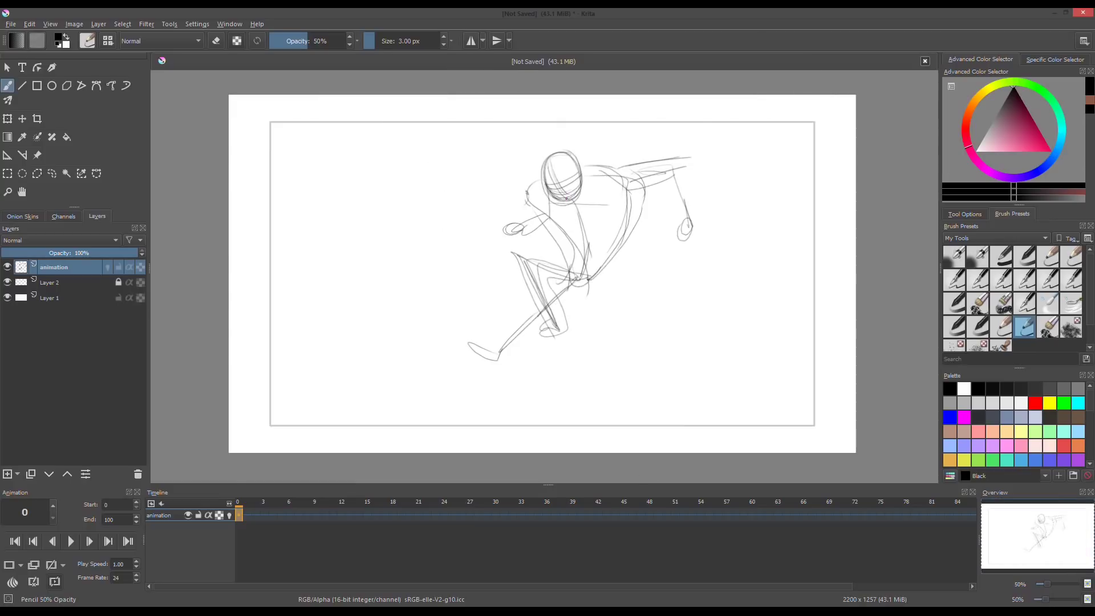
{"action": "left_click_drag", "start_coordinate": [726, 252], "coordinate": [601, 394]}
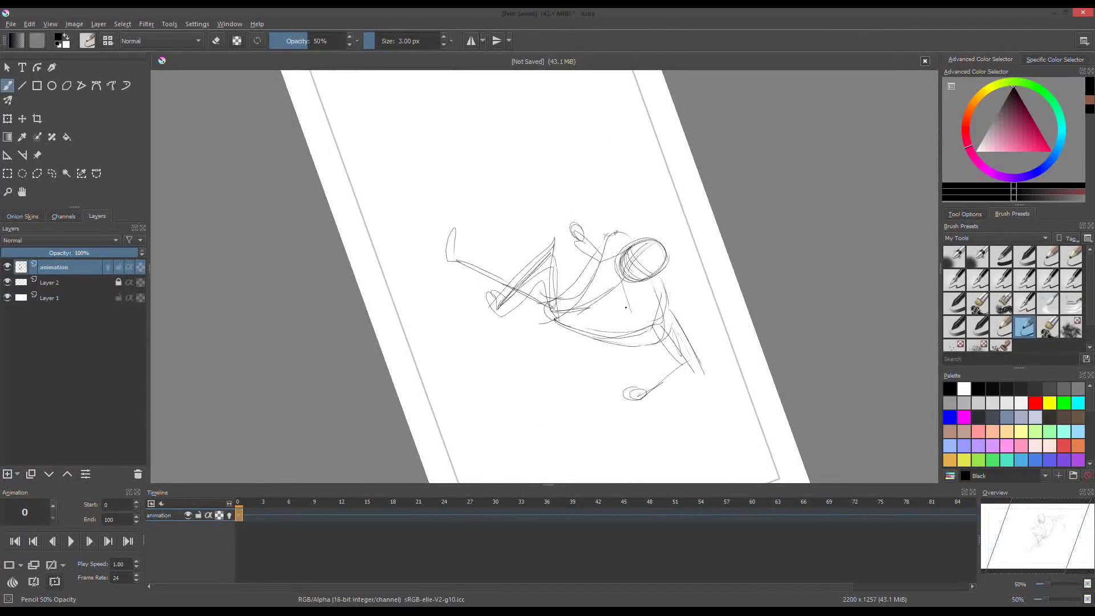
{"action": "key", "text": "5"}
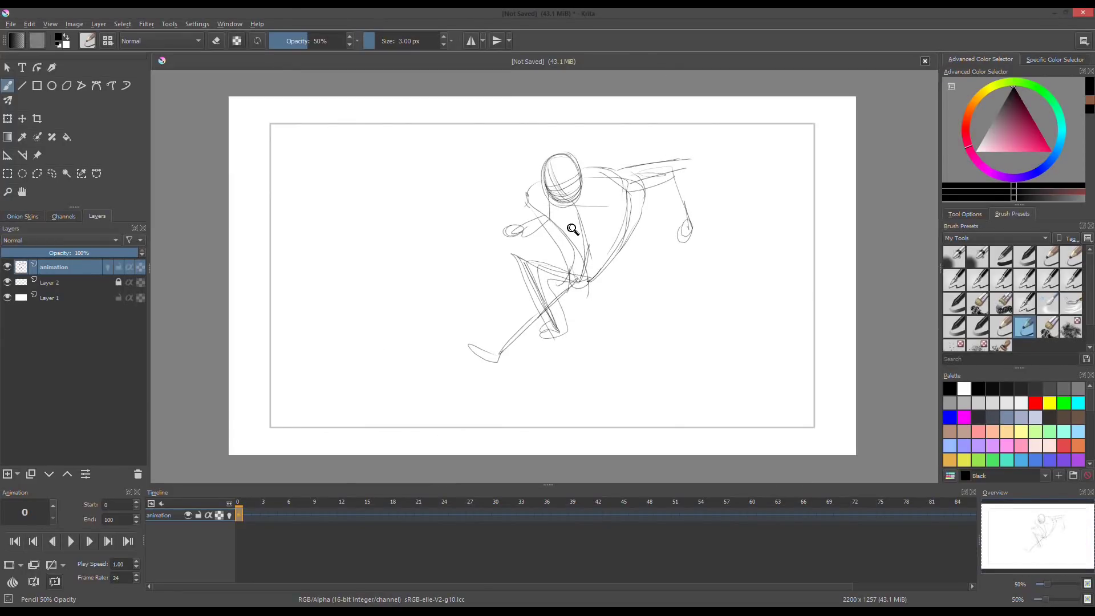
Zoom in on the figure sketch, view it at 100%, fit the page, and wheel-zoom in and out.
{"action": "mouse_move", "coordinate": [575, 230]}
{"action": "left_mouse_down"}
{"action": "mouse_move", "coordinate": [590, 225]}
{"action": "mouse_move", "coordinate": [570, 177]}
{"action": "mouse_move", "coordinate": [587, 152]}
{"action": "mouse_move", "coordinate": [587, 253]}
{"action": "mouse_move", "coordinate": [587, 148]}
{"action": "left_mouse_up"}
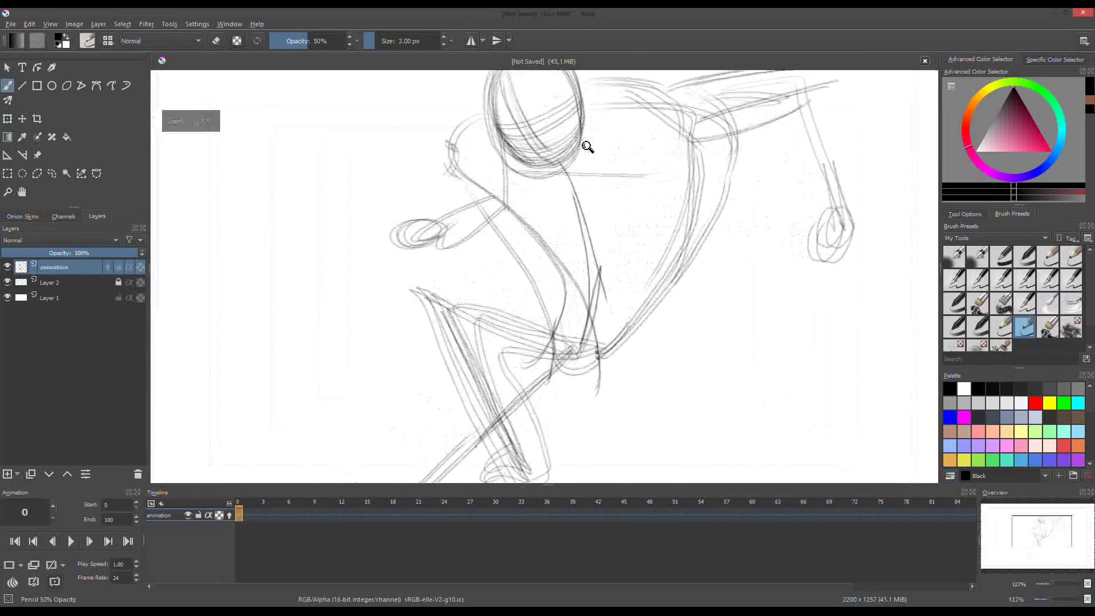
{"action": "left_click_drag", "start_coordinate": [588, 147], "coordinate": [589, 149]}
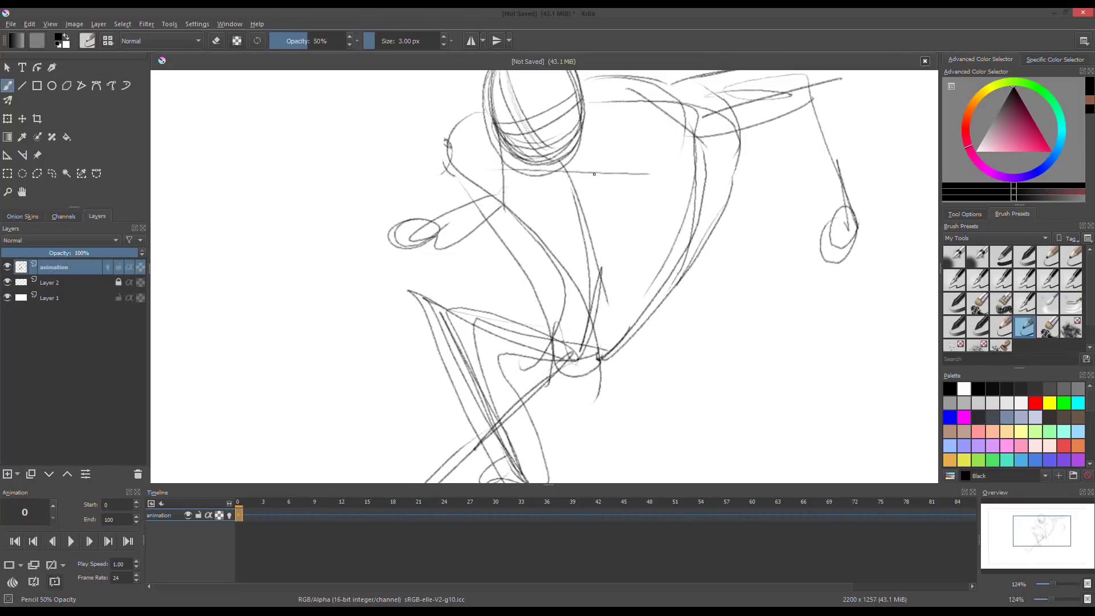
{"action": "key", "text": "1"}
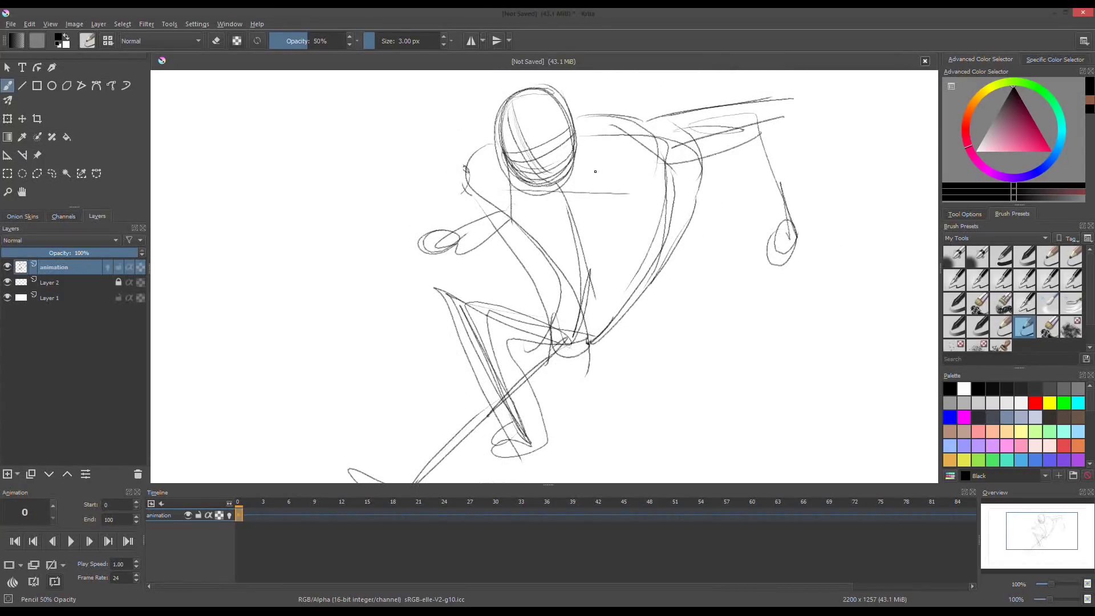
{"action": "key", "text": "2"}
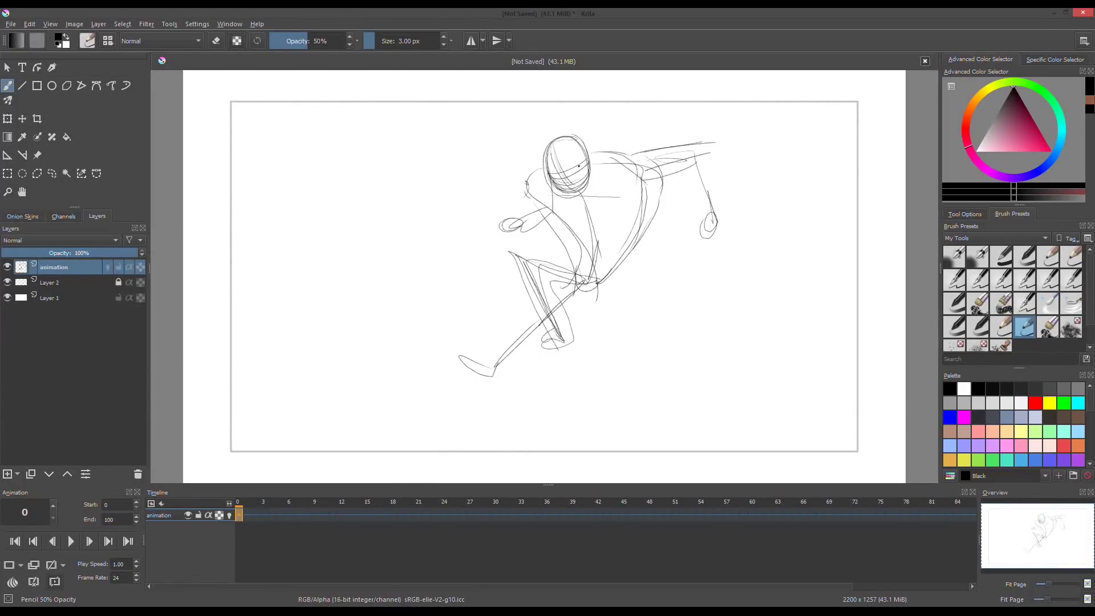
{"action": "scroll", "coordinate": [590, 219], "scroll_direction": "up", "scroll_amount": 1}
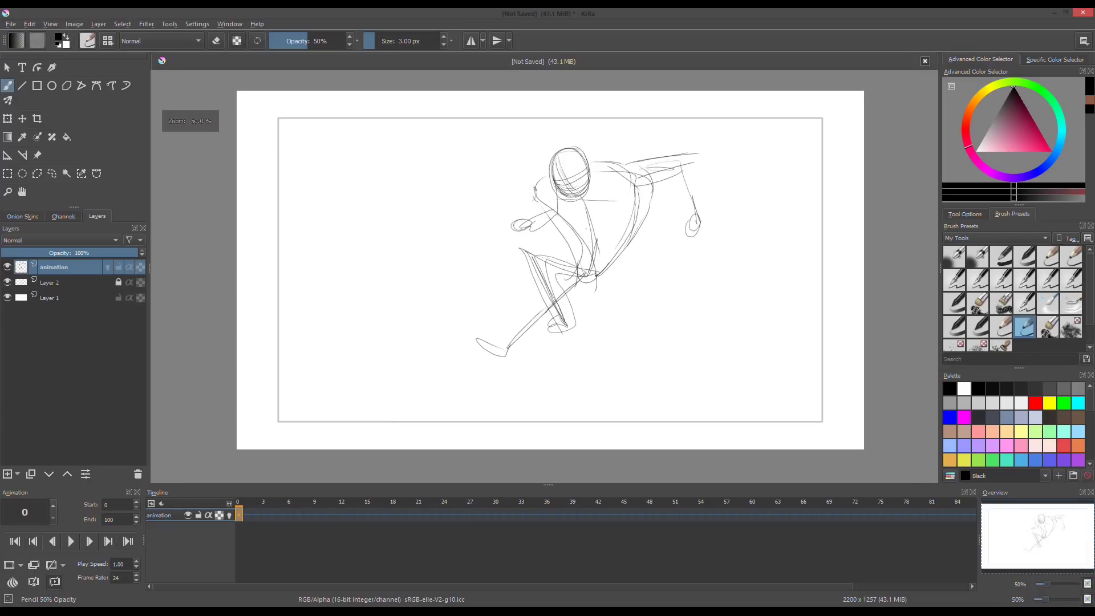
{"action": "scroll", "coordinate": [586, 236], "scroll_direction": "down", "scroll_amount": 2}
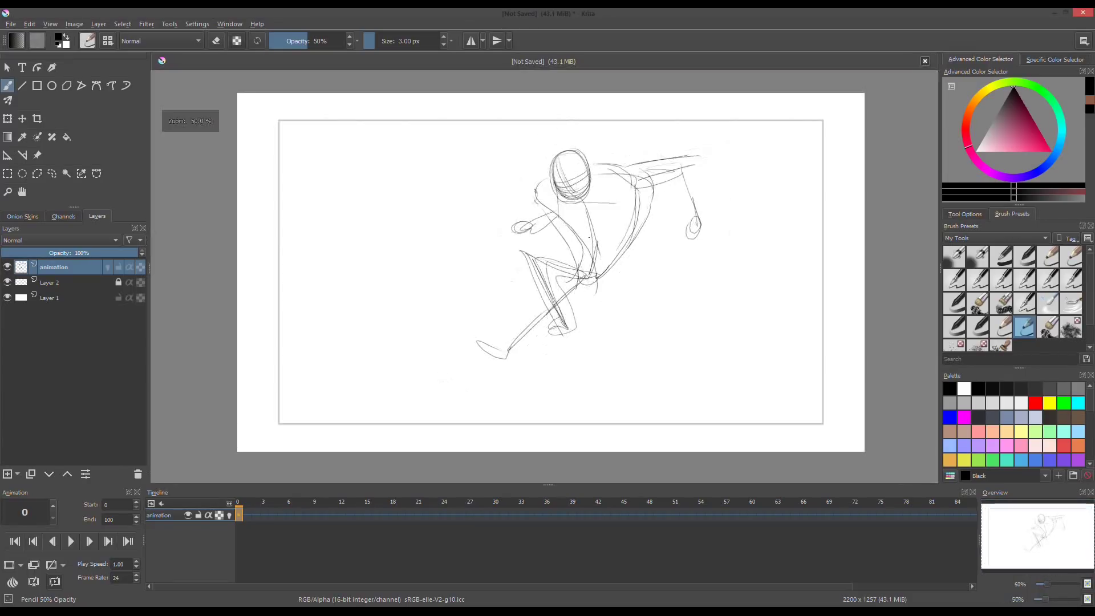
{"action": "scroll", "coordinate": [586, 240], "scroll_direction": "up", "scroll_amount": 1}
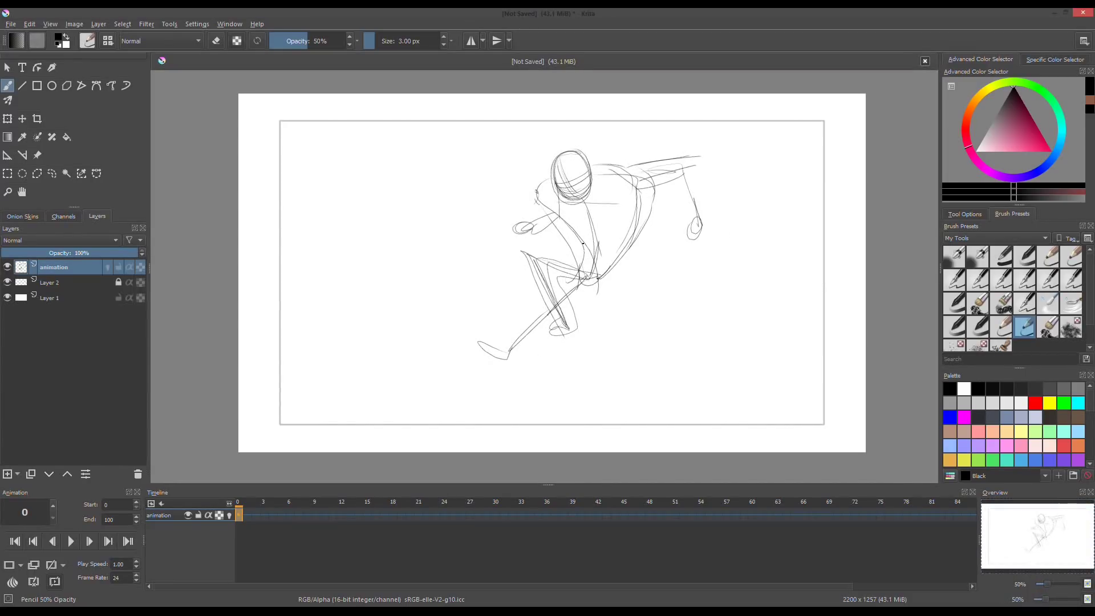
{"action": "scroll", "coordinate": [583, 243], "scroll_direction": "down", "scroll_amount": 1}
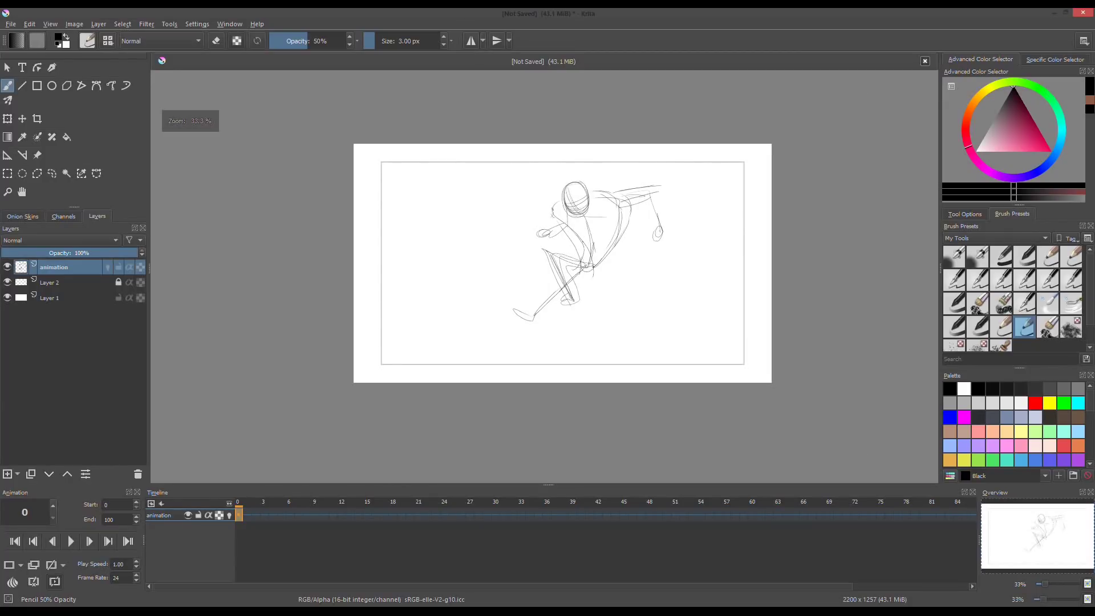
{"action": "scroll", "coordinate": [582, 244], "scroll_direction": "up", "scroll_amount": 1}
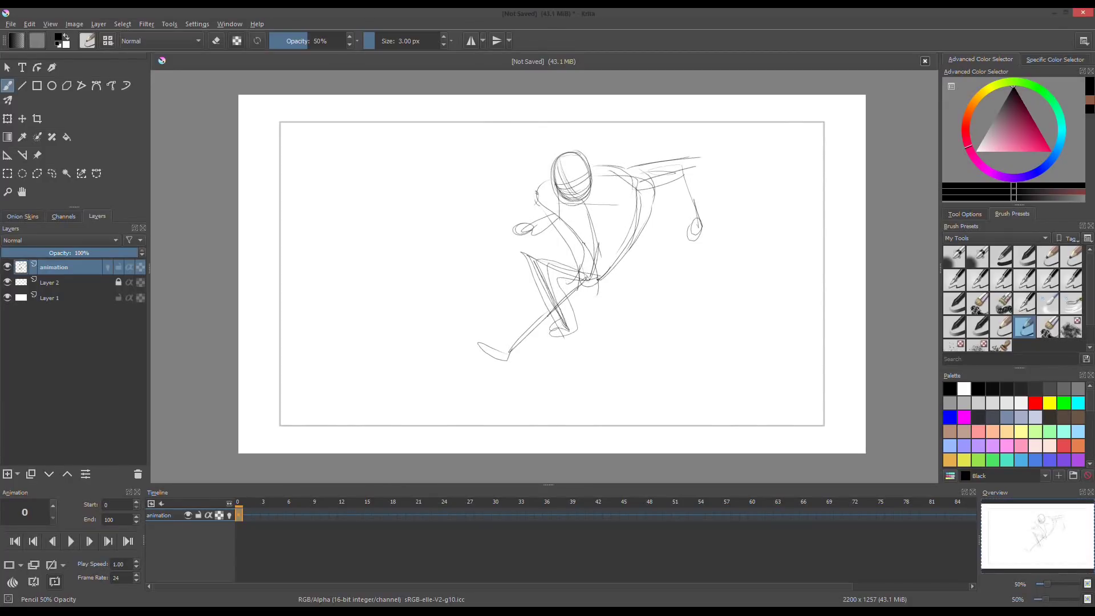
{"action": "scroll", "coordinate": [584, 241], "scroll_direction": "down", "scroll_amount": 1}
{"action": "scroll", "coordinate": [581, 241], "scroll_direction": "up", "scroll_amount": 1}
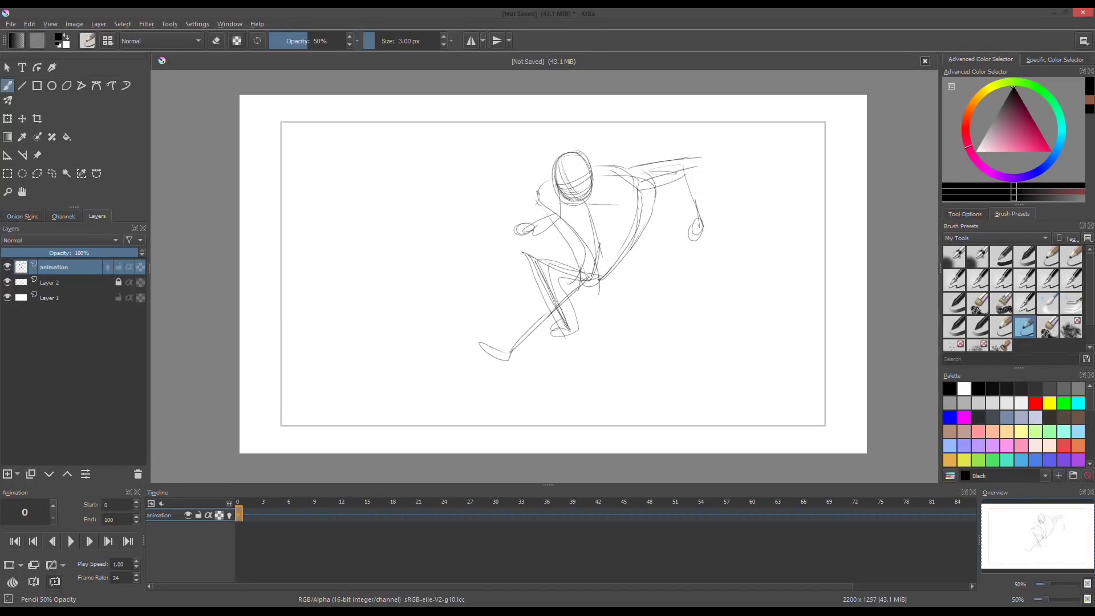
Fit the whole page in view and open then close Krita's preferences without changes.
{"action": "key", "text": "2"}
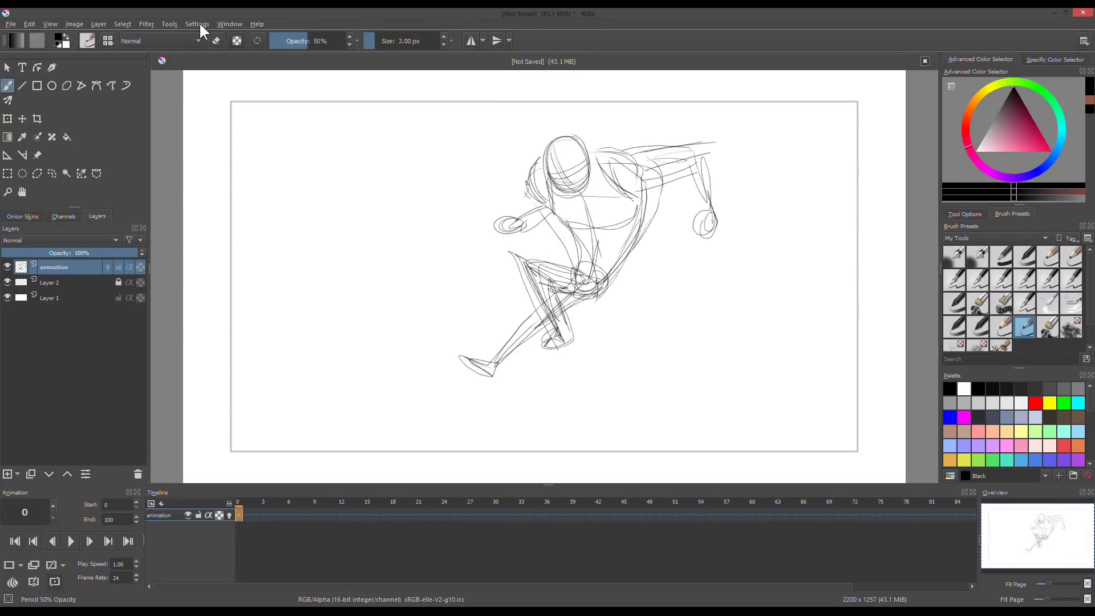
{"action": "left_click", "coordinate": [199, 24]}
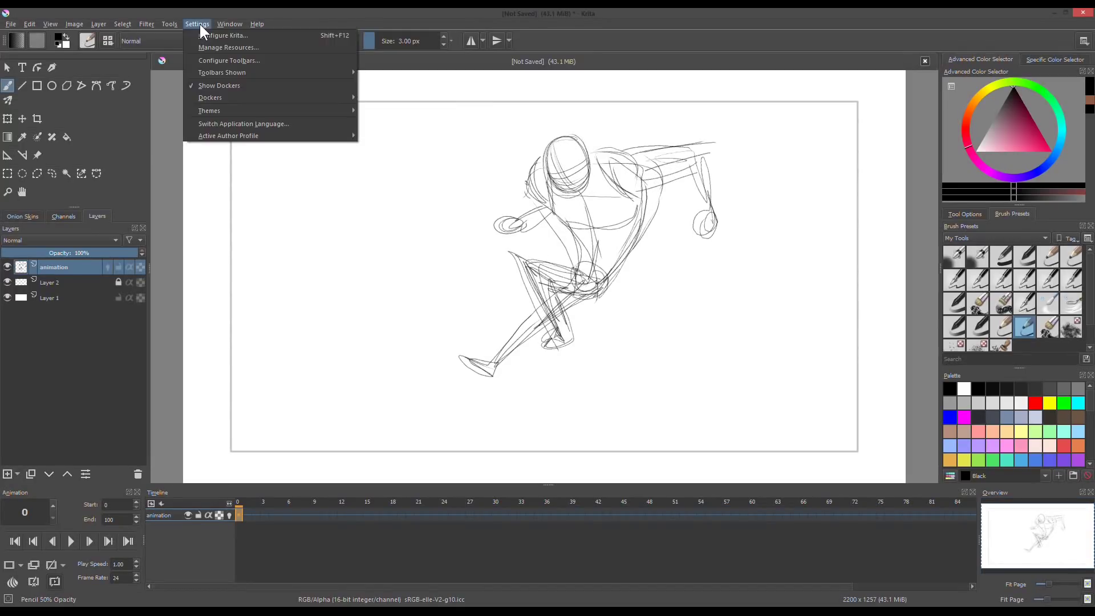
{"action": "left_click", "coordinate": [268, 38]}
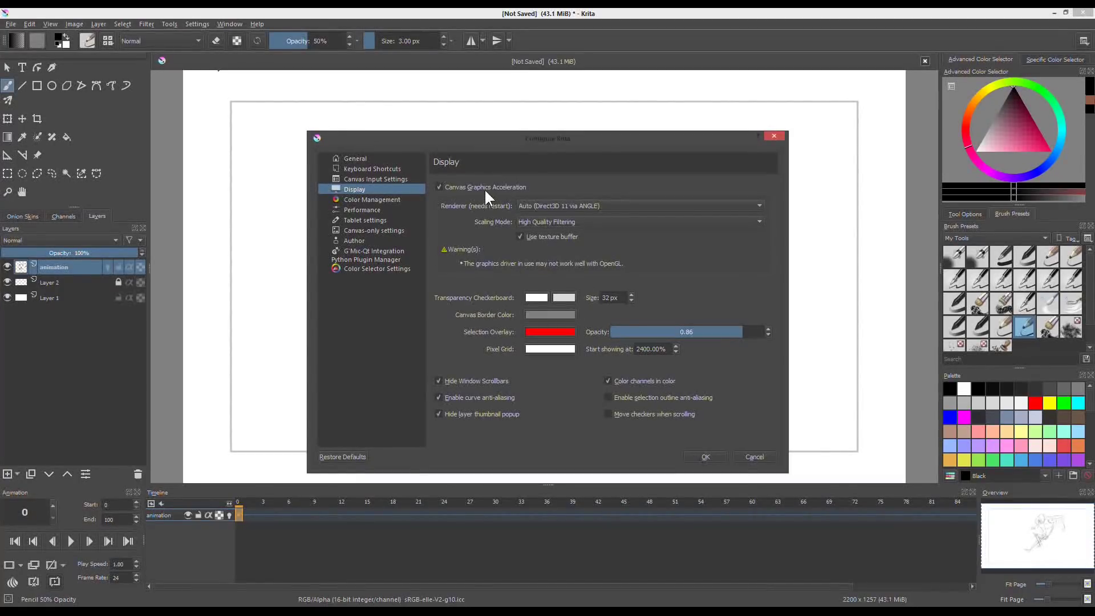
{"action": "left_click", "coordinate": [704, 457]}
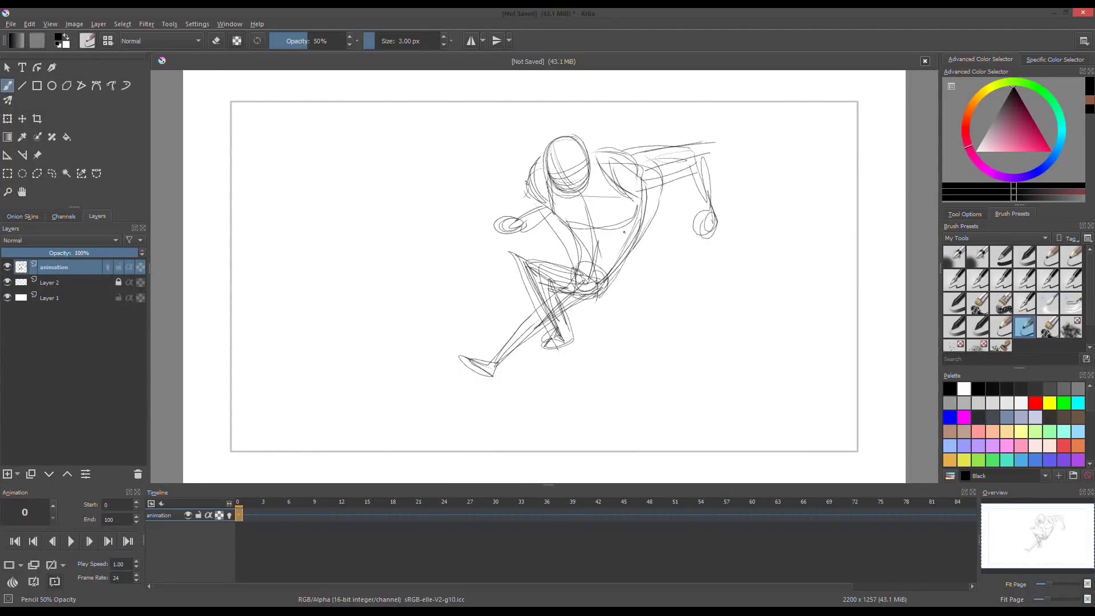
Turn off Canvas Graphics Acceleration in Configure Krita's Display settings and apply it.
{"action": "mouse_move", "coordinate": [630, 233]}
{"action": "left_mouse_down"}
{"action": "mouse_move", "coordinate": [637, 289]}
{"action": "mouse_move", "coordinate": [596, 165]}
{"action": "mouse_move", "coordinate": [591, 177]}
{"action": "left_mouse_up"}
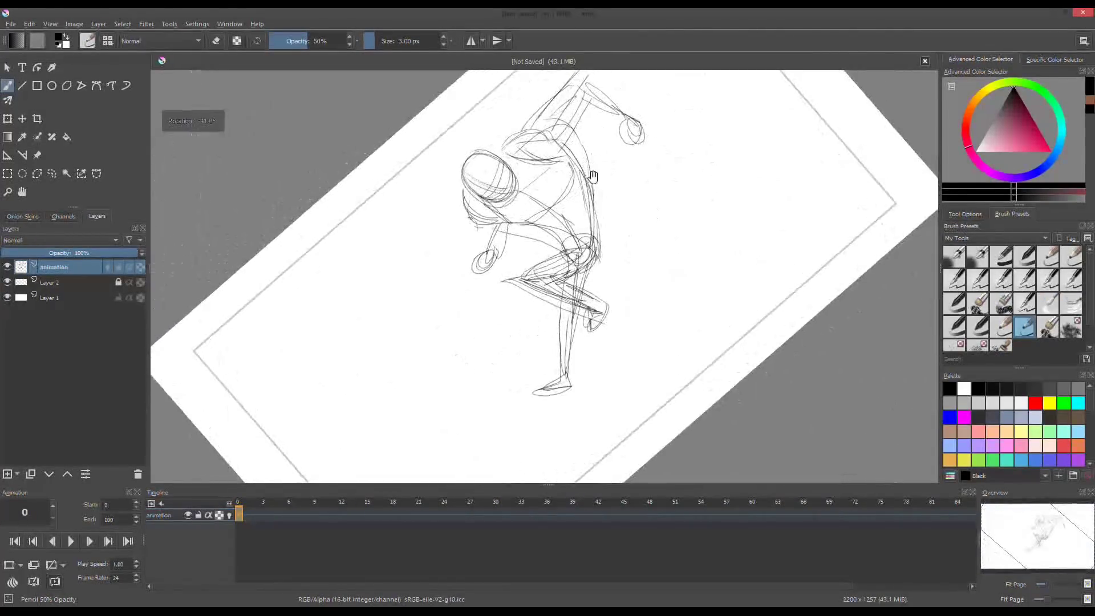
{"action": "left_click", "coordinate": [201, 22]}
{"action": "left_click", "coordinate": [282, 64]}
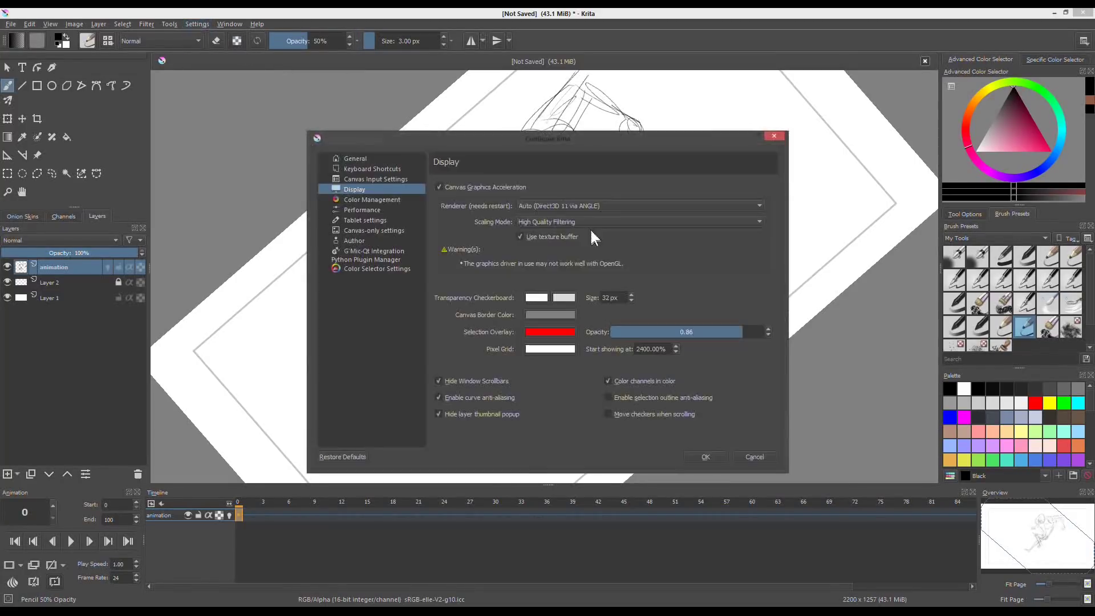
{"action": "left_click", "coordinate": [496, 187]}
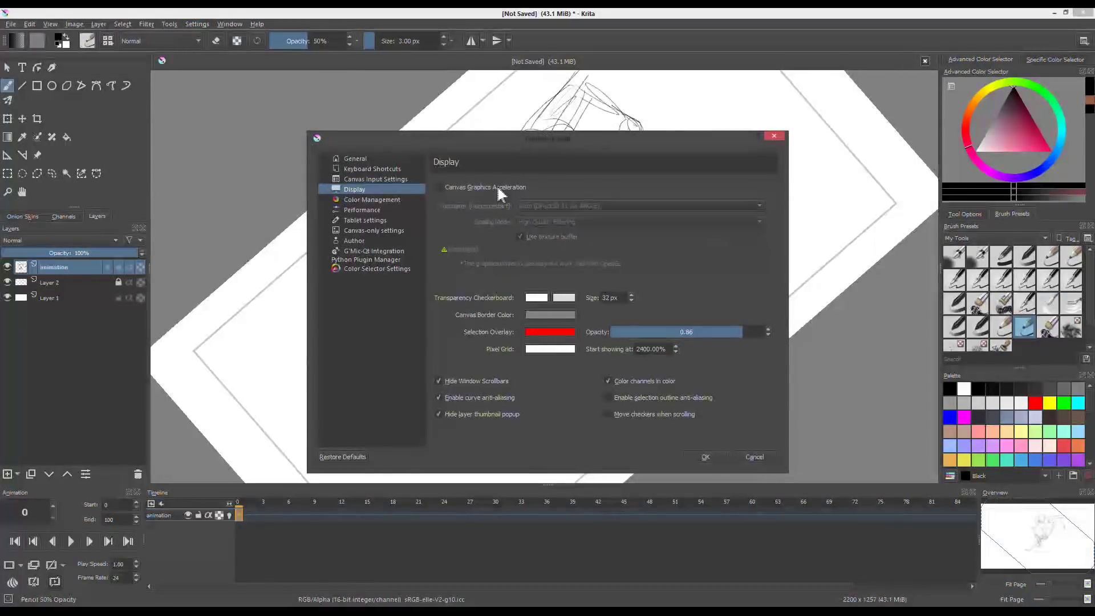
{"action": "left_click", "coordinate": [706, 456]}
Open Configure Krita on the Keyboard Shortcuts page.
{"action": "left_click", "coordinate": [195, 24]}
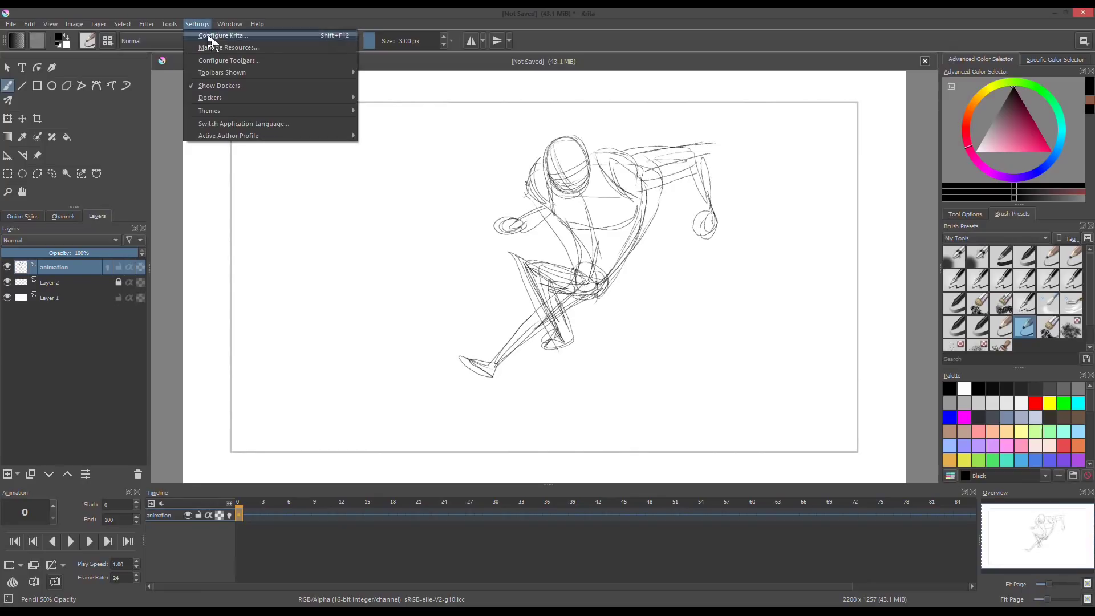
{"action": "left_click", "coordinate": [230, 35]}
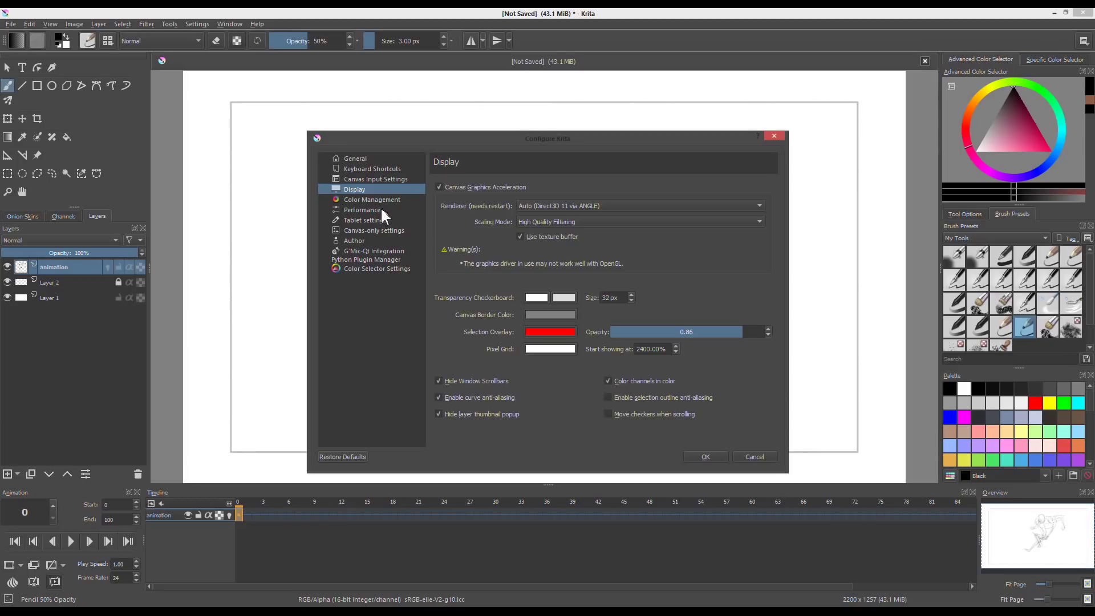
{"action": "left_click", "coordinate": [383, 170]}
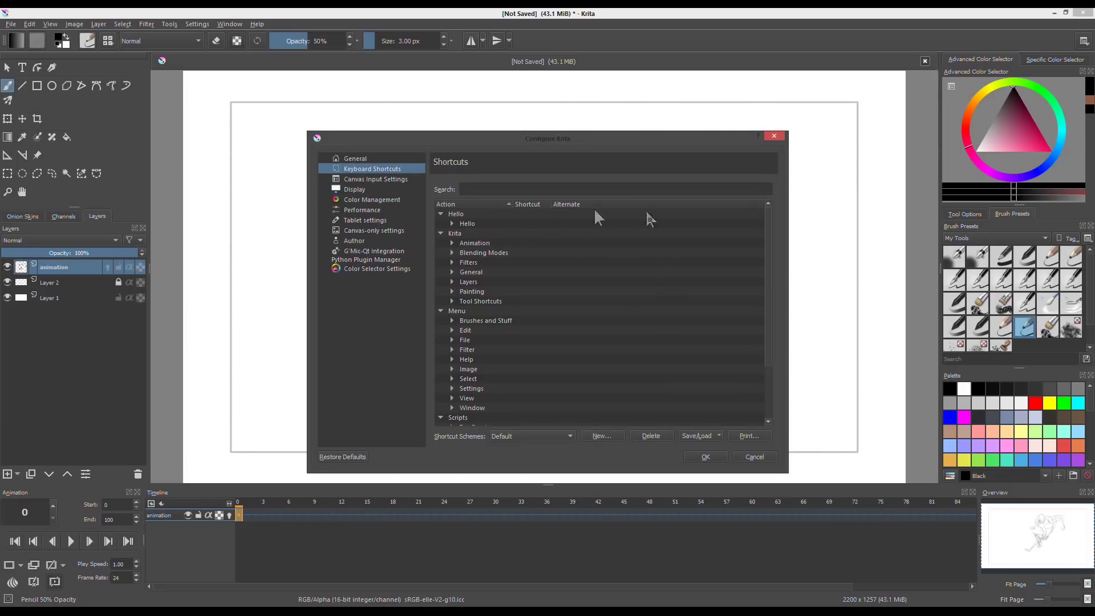
{"action": "scroll", "coordinate": [772, 280], "scroll_direction": "down", "scroll_amount": 1}
{"action": "scroll", "coordinate": [770, 293], "scroll_direction": "up", "scroll_amount": 2}
Browse the Layers and Animation shortcut groups and check that Create Blank Frame uses F8.
{"action": "left_click", "coordinate": [452, 282]}
{"action": "mouse_move", "coordinate": [766, 238]}
{"action": "left_mouse_down"}
{"action": "mouse_move", "coordinate": [770, 384]}
{"action": "mouse_move", "coordinate": [769, 212]}
{"action": "mouse_move", "coordinate": [769, 244]}
{"action": "left_mouse_up"}
{"action": "left_click", "coordinate": [453, 243]}
{"action": "left_click", "coordinate": [453, 243]}
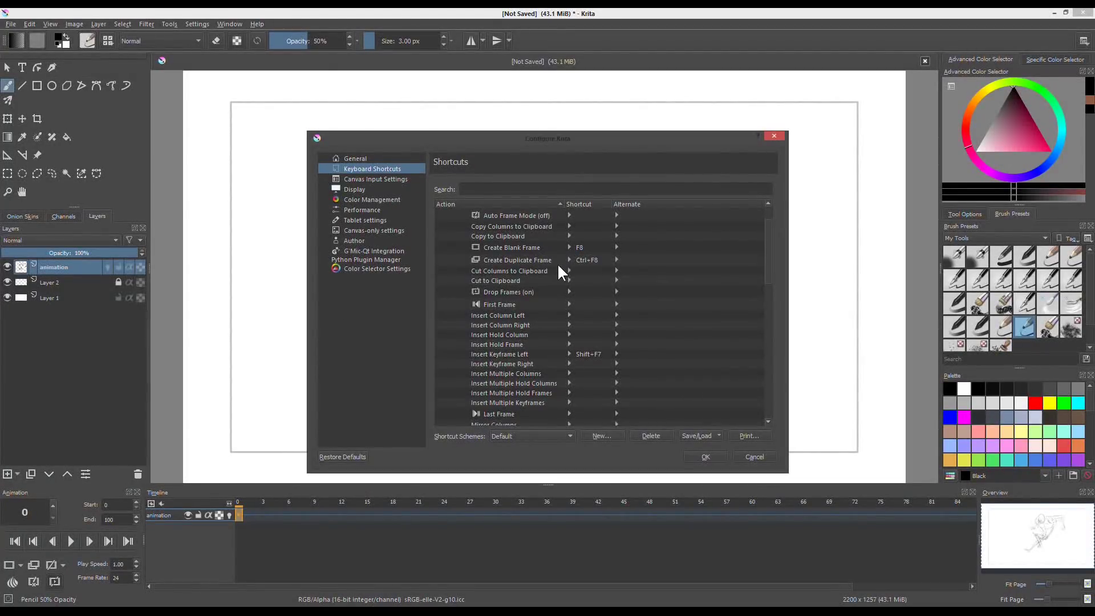
{"action": "left_click", "coordinate": [583, 246]}
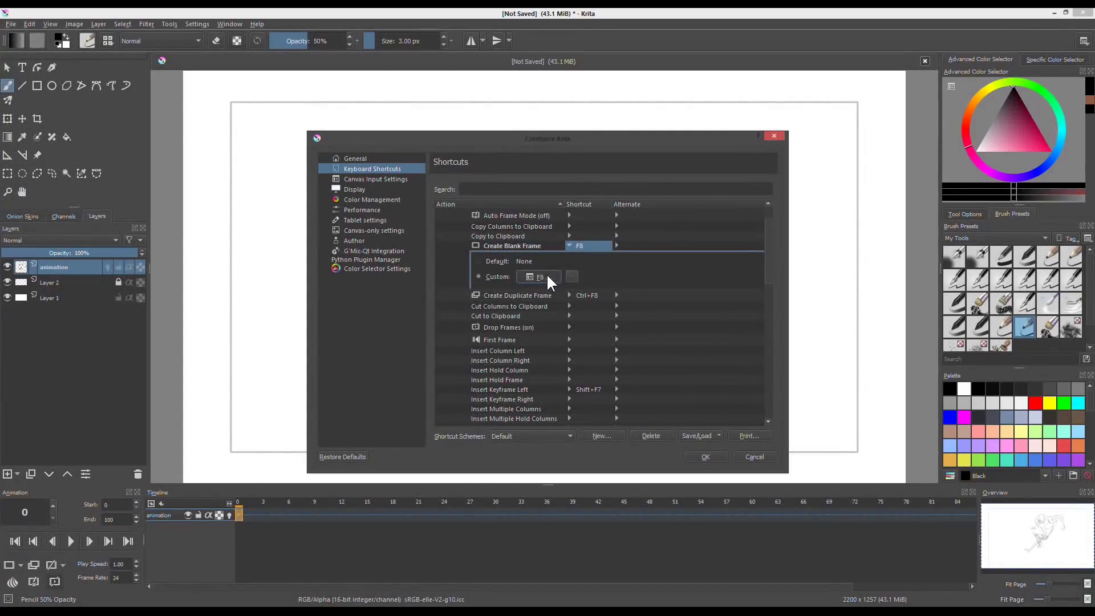
{"action": "left_click", "coordinate": [594, 247]}
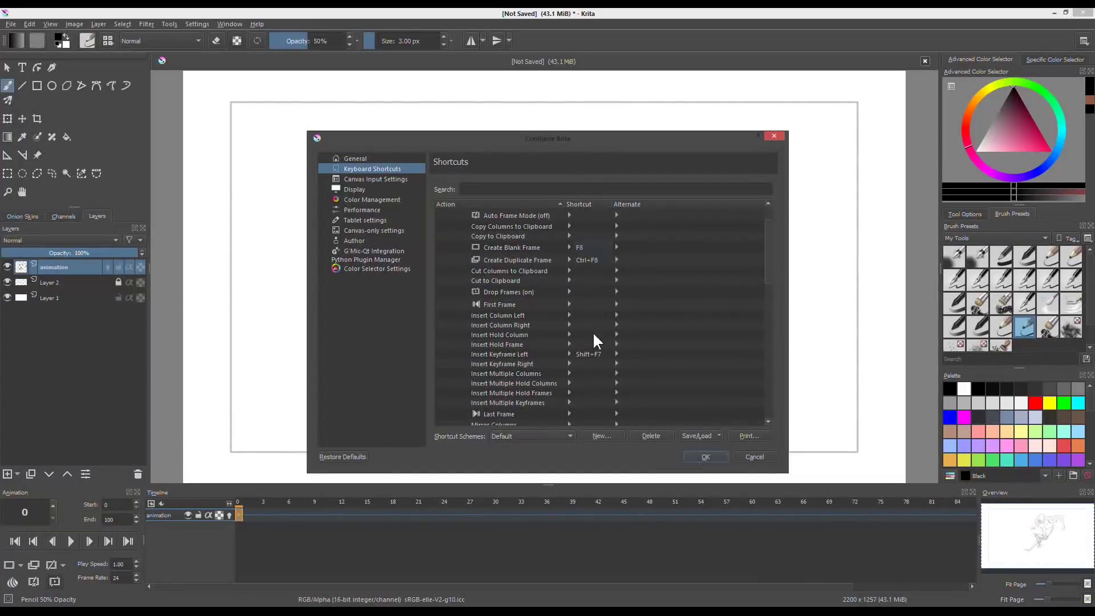
{"action": "left_click_drag", "start_coordinate": [770, 267], "coordinate": [775, 308]}
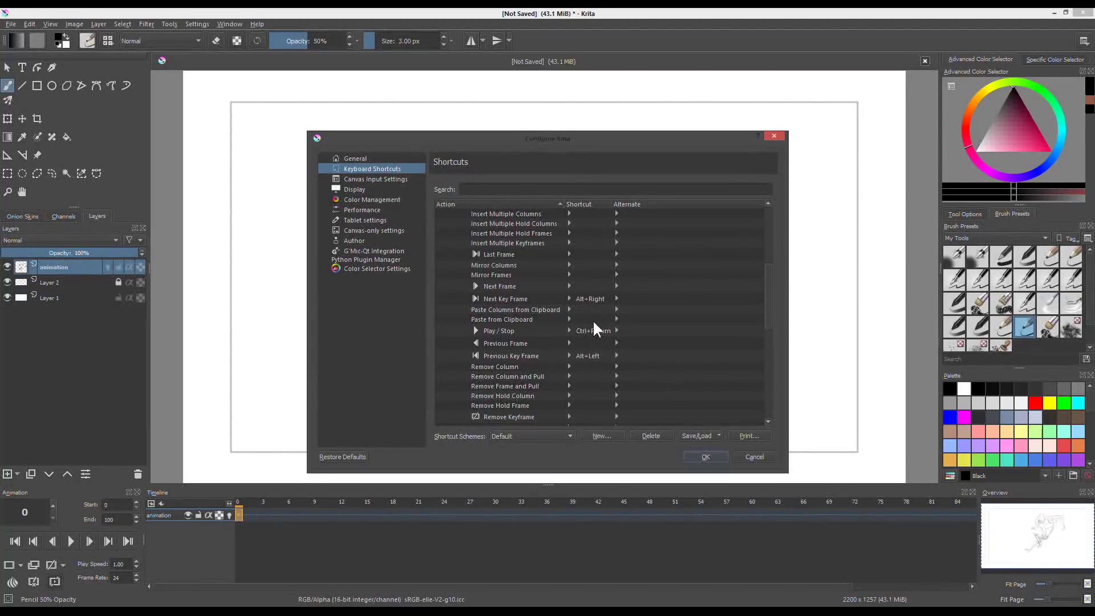
{"action": "left_click_drag", "start_coordinate": [771, 308], "coordinate": [773, 316]}
{"action": "scroll", "coordinate": [767, 328], "scroll_direction": "down", "scroll_amount": 4}
{"action": "scroll", "coordinate": [768, 328], "scroll_direction": "up", "scroll_amount": 4}
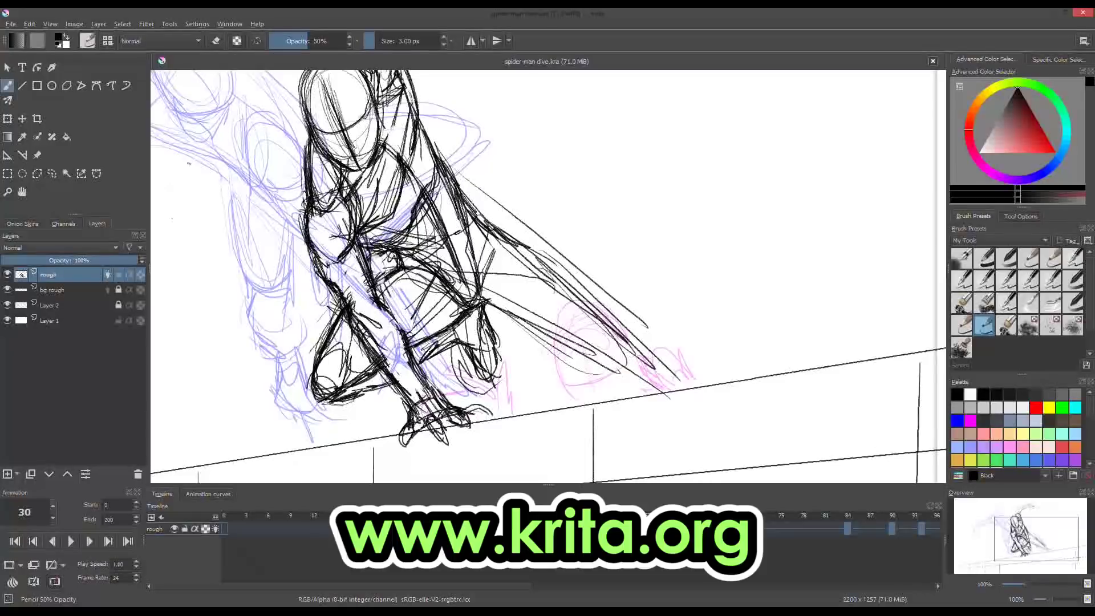
Sketch black pencil hatching strokes over the crouching figure's forearm and hand.
{"action": "left_click_drag", "start_coordinate": [488, 296], "coordinate": [556, 336]}
{"action": "left_click_drag", "start_coordinate": [555, 267], "coordinate": [616, 348]}
{"action": "mouse_move", "coordinate": [531, 243]}
{"action": "left_mouse_down"}
{"action": "mouse_move", "coordinate": [614, 343]}
{"action": "mouse_move", "coordinate": [599, 308]}
{"action": "left_mouse_up"}
{"action": "left_click_drag", "start_coordinate": [491, 268], "coordinate": [599, 354]}
{"action": "left_click_drag", "start_coordinate": [571, 320], "coordinate": [627, 371]}
{"action": "left_click_drag", "start_coordinate": [604, 320], "coordinate": [679, 377]}
{"action": "left_click_drag", "start_coordinate": [630, 340], "coordinate": [690, 382]}
{"action": "left_click_drag", "start_coordinate": [622, 371], "coordinate": [661, 393]}
{"action": "left_click_drag", "start_coordinate": [494, 224], "coordinate": [585, 292]}
{"action": "left_click_drag", "start_coordinate": [600, 306], "coordinate": [667, 353]}
{"action": "left_click_drag", "start_coordinate": [622, 325], "coordinate": [696, 389]}
Fit the drawing in view, jump to frame 22, and erase the extra circles at the hand.
{"action": "left_click_drag", "start_coordinate": [549, 198], "coordinate": [593, 201]}
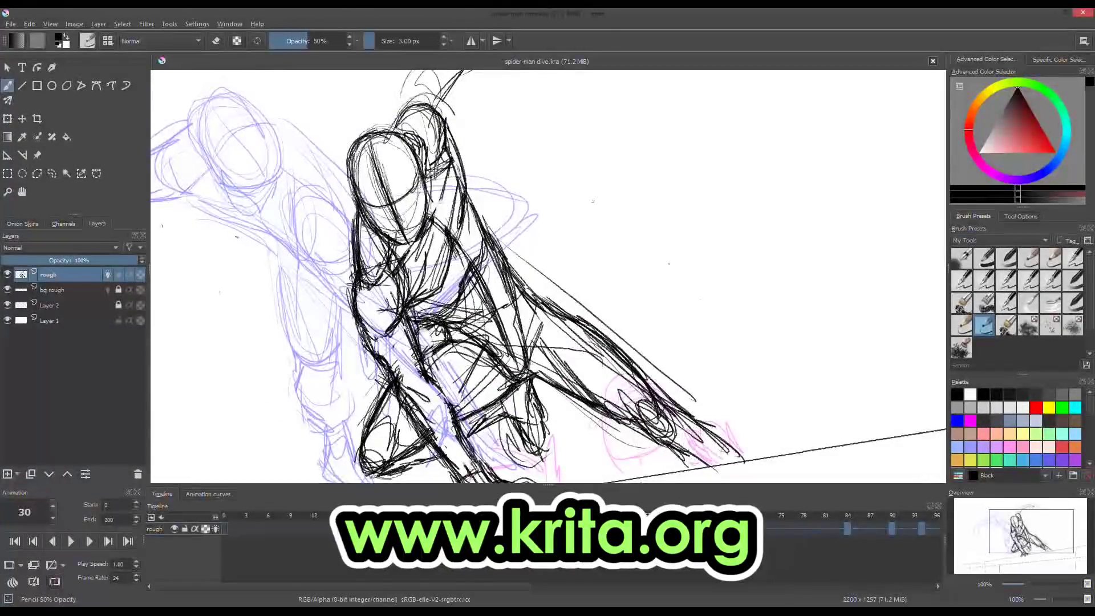
{"action": "key", "text": "2"}
{"action": "key", "text": "plus"}
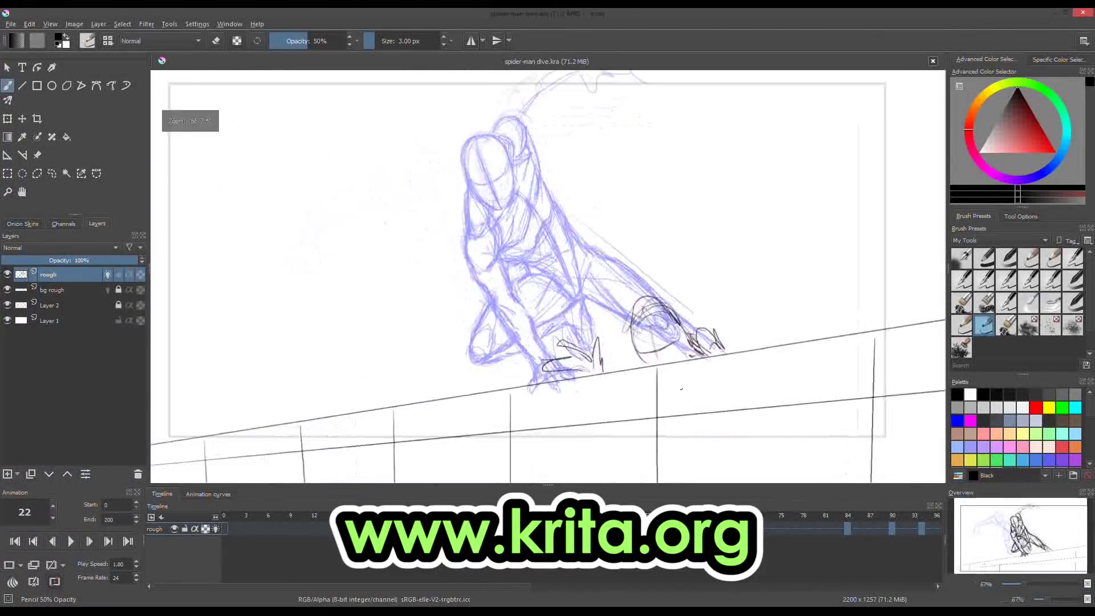
{"action": "key", "text": "e"}
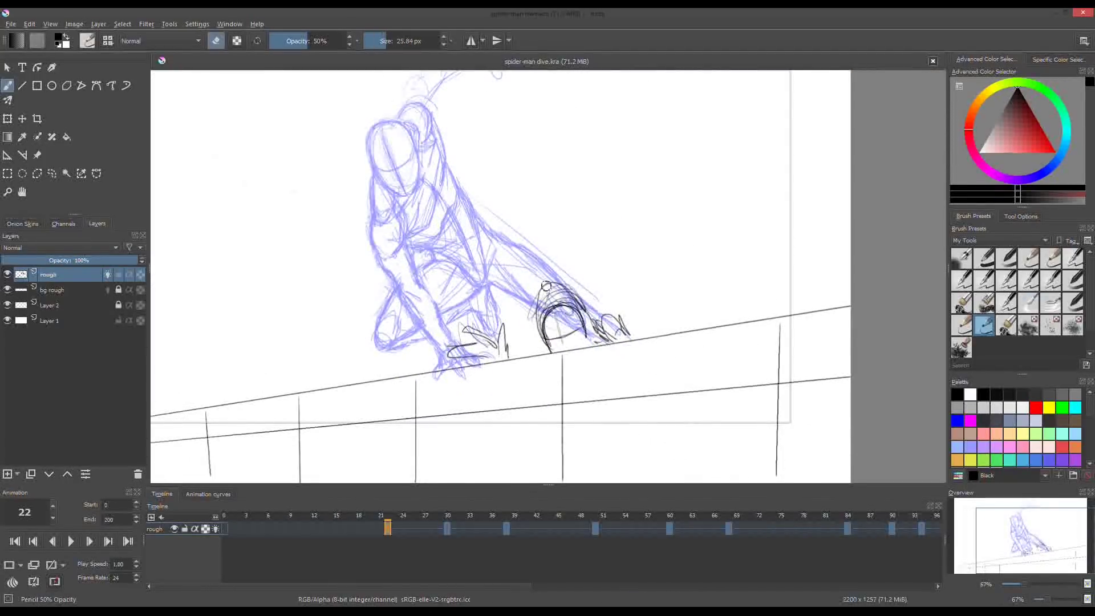
{"action": "key", "text": "e"}
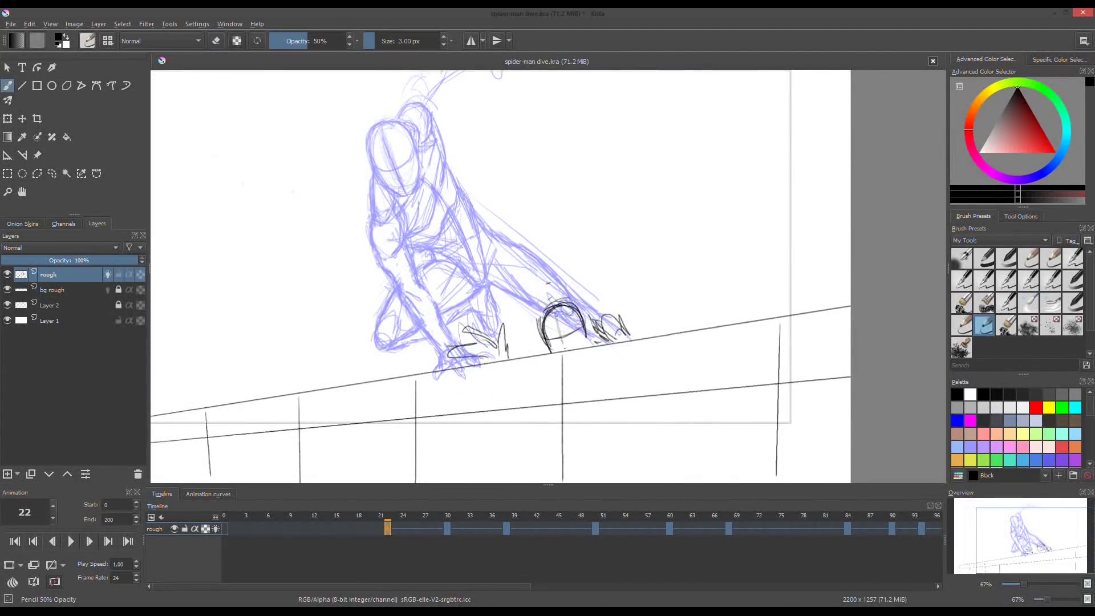